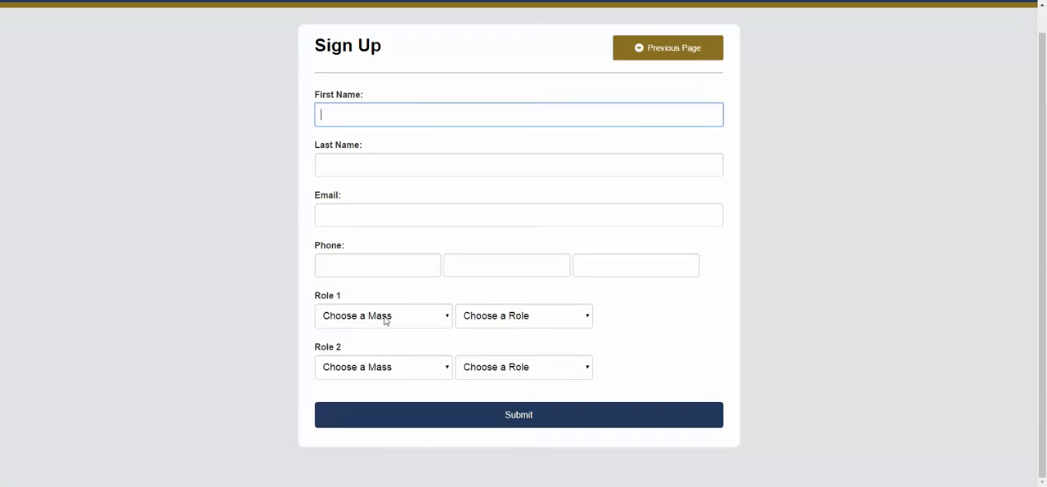
Check the Mass and role choices offered for Role 1 on the sign-up form
{"action": "left_click", "coordinate": [386, 319]}
{"action": "left_click", "coordinate": [504, 316]}
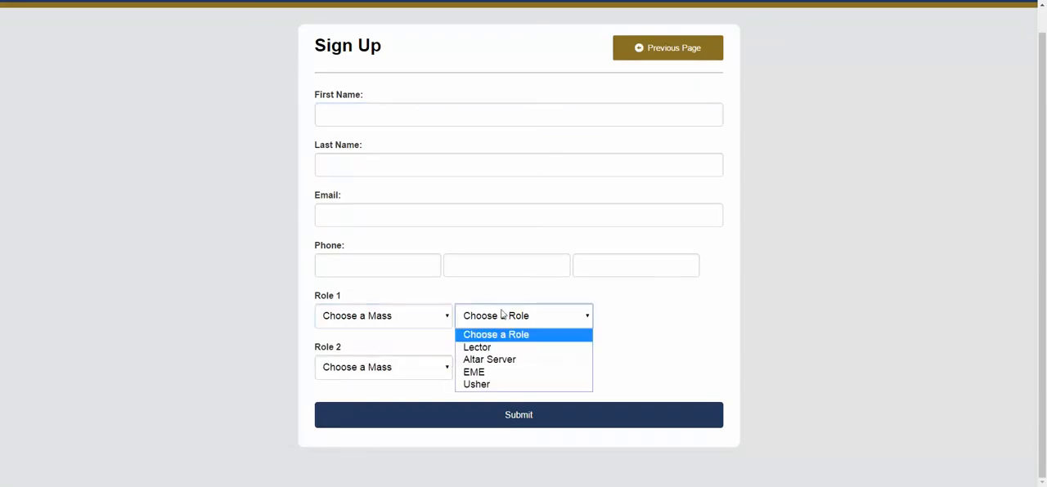
{"action": "left_click", "coordinate": [258, 256]}
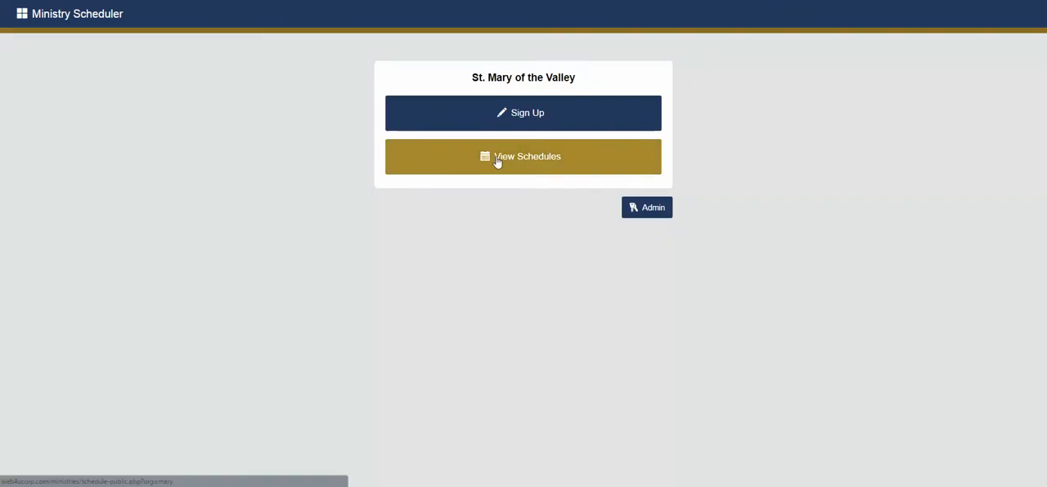
Open the 06/01/16 - 06/30/16 schedule by entering the schedule password, and decline the browser's password update
{"action": "left_click", "coordinate": [496, 162]}
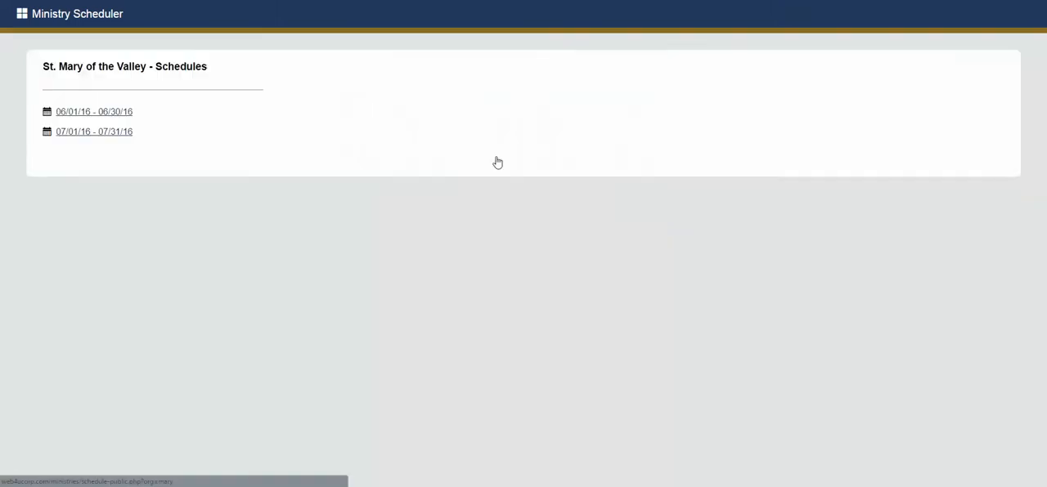
{"action": "left_click", "coordinate": [121, 119]}
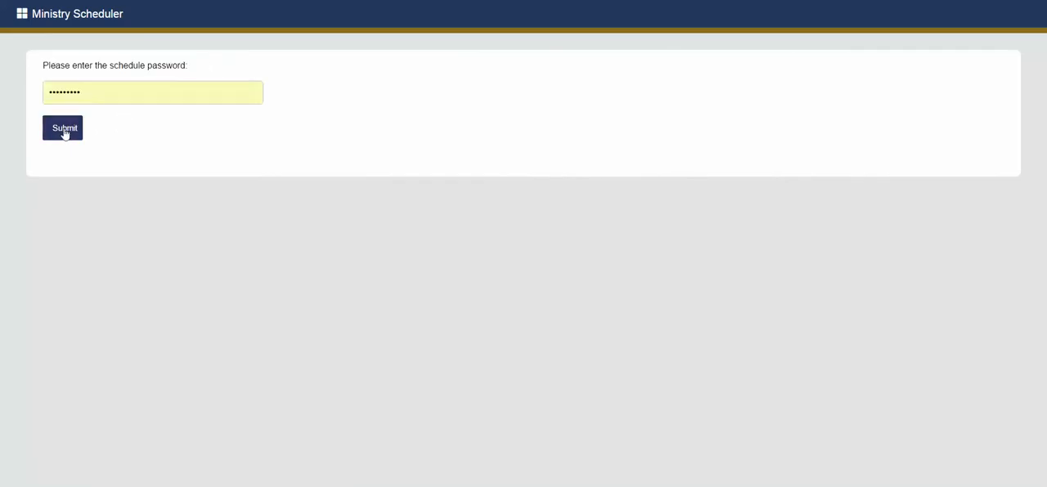
{"action": "double_click", "coordinate": [111, 95]}
{"action": "key", "text": "ctrl+v"}
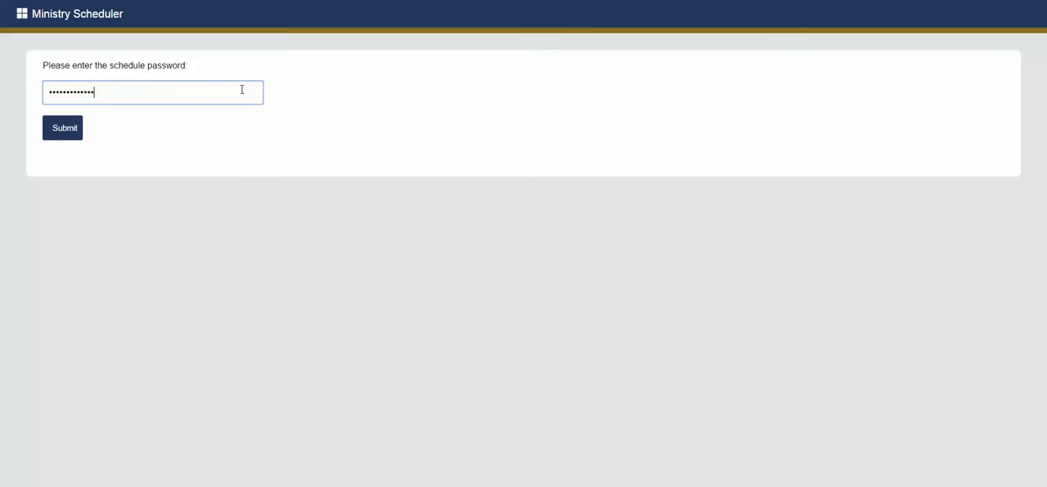
{"action": "left_click", "coordinate": [59, 132]}
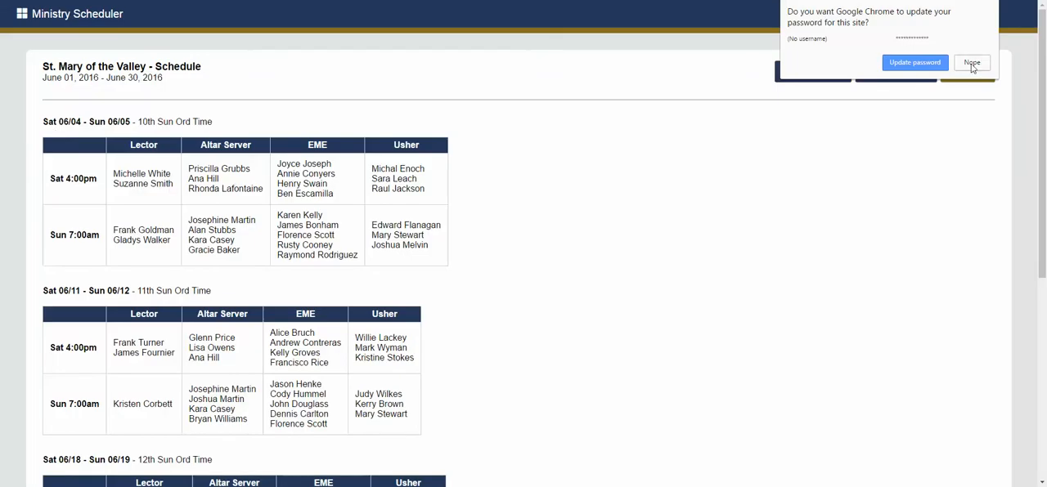
{"action": "left_click", "coordinate": [971, 64]}
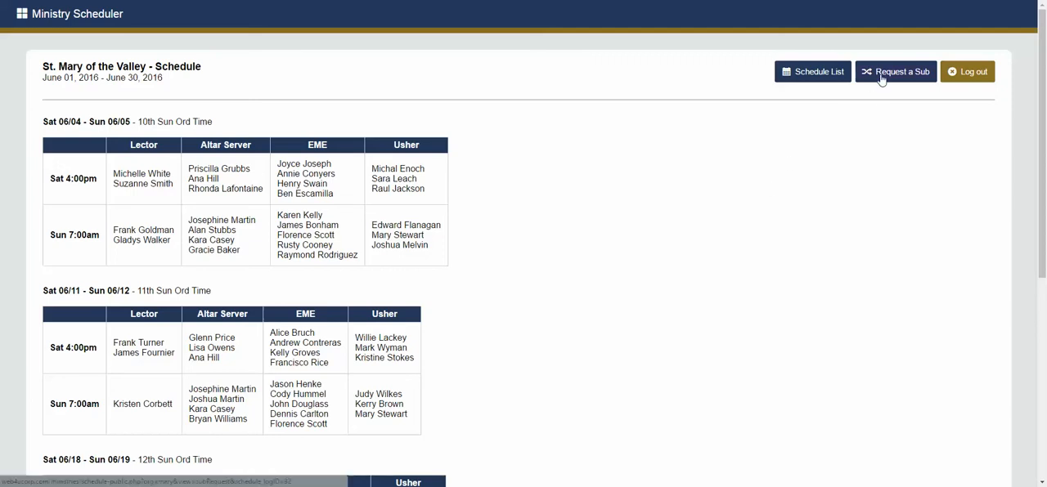
Look over the June schedule and open the form for requesting a sub
{"action": "scroll", "coordinate": [263, 153], "scroll_direction": "down", "scroll_amount": 1}
{"action": "scroll", "coordinate": [187, 205], "scroll_direction": "up", "scroll_amount": 1}
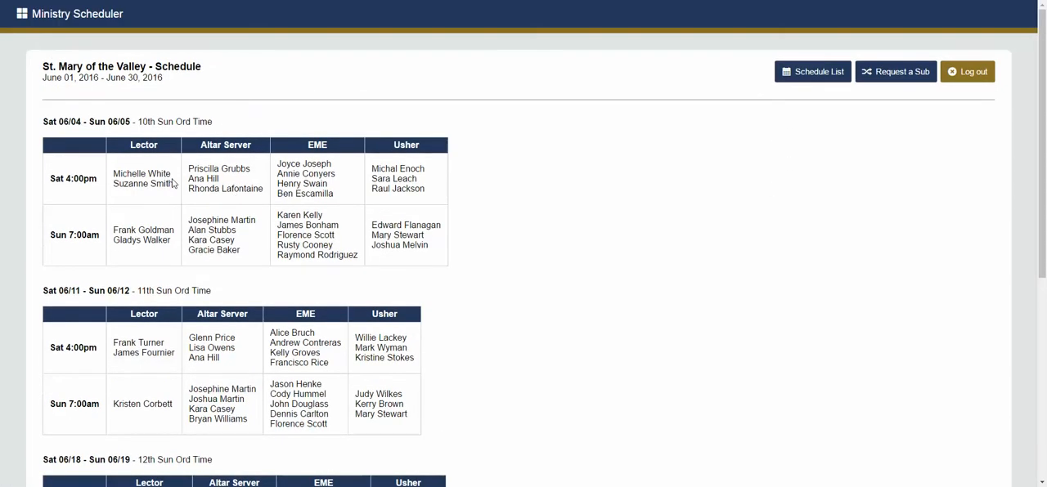
{"action": "left_click", "coordinate": [893, 72]}
{"action": "left_click", "coordinate": [128, 184]}
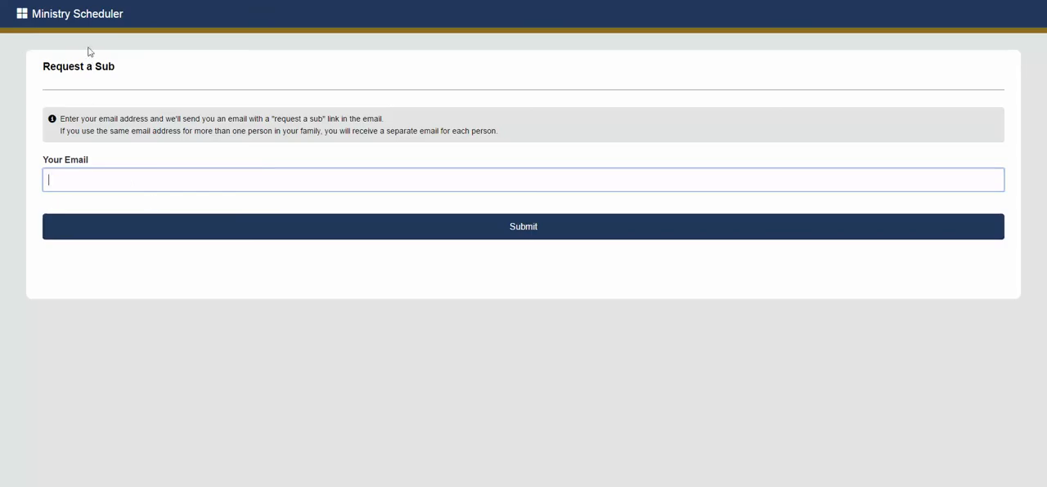
Return to the St. Mary of the Valley main page and enter the admin area
{"action": "left_click", "coordinate": [22, 18]}
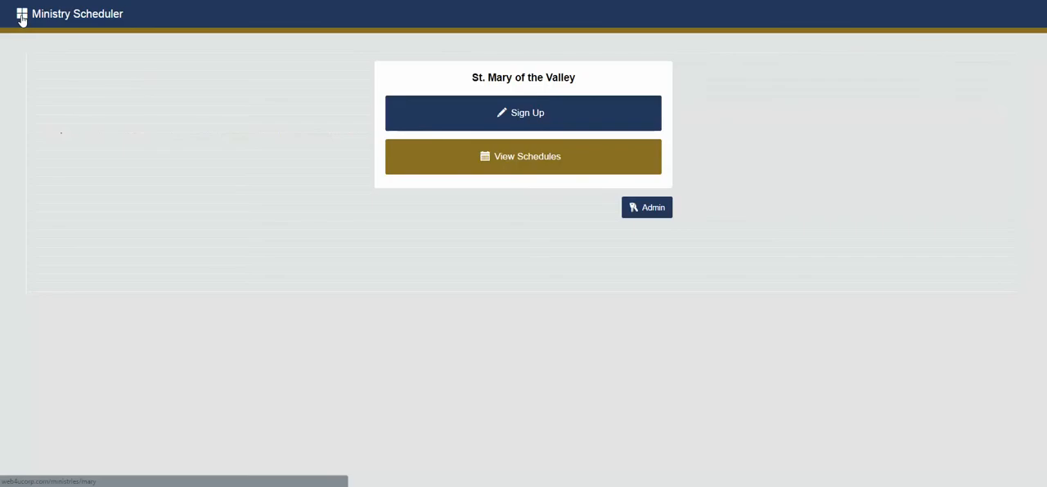
{"action": "left_click", "coordinate": [647, 211]}
{"action": "left_click", "coordinate": [506, 151]}
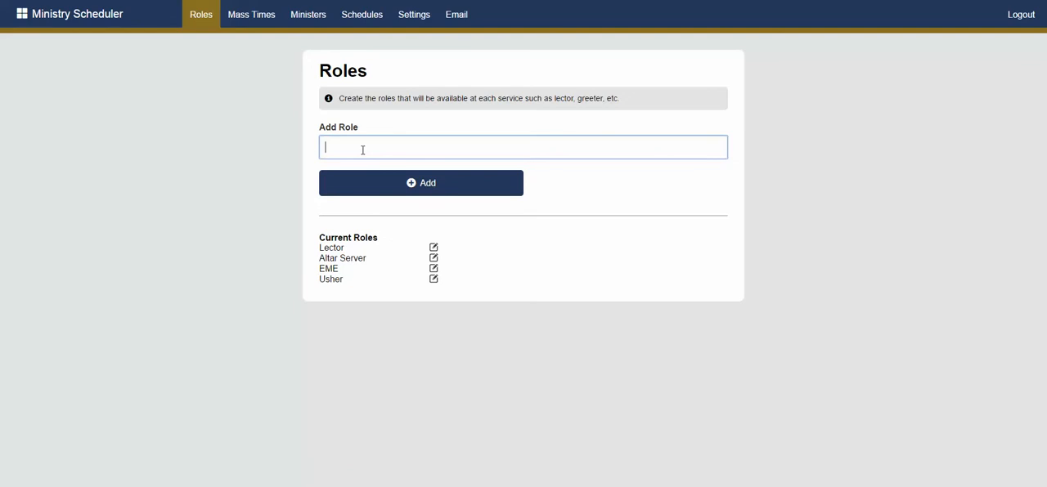
Add a role named Greeter to the current roles
{"action": "type", "text": "Greeter"}
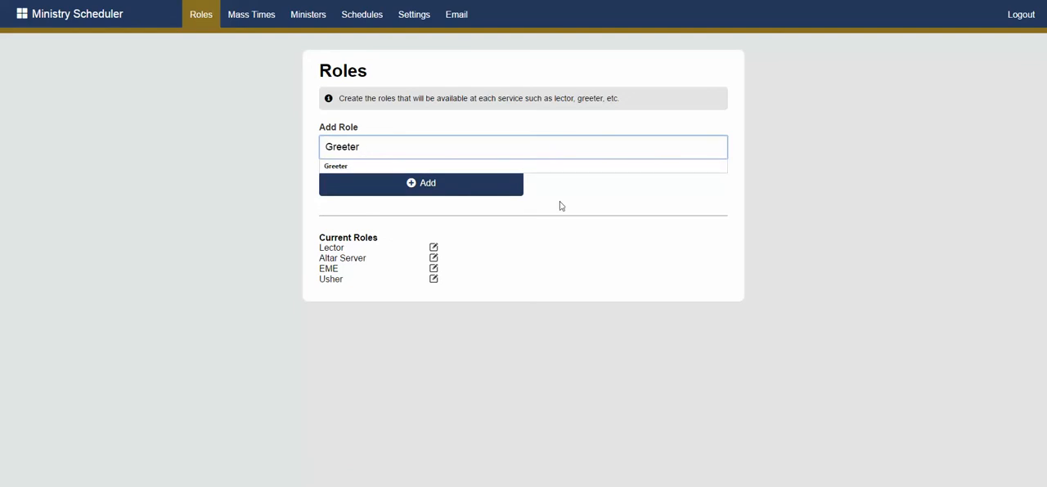
{"action": "left_click", "coordinate": [450, 180]}
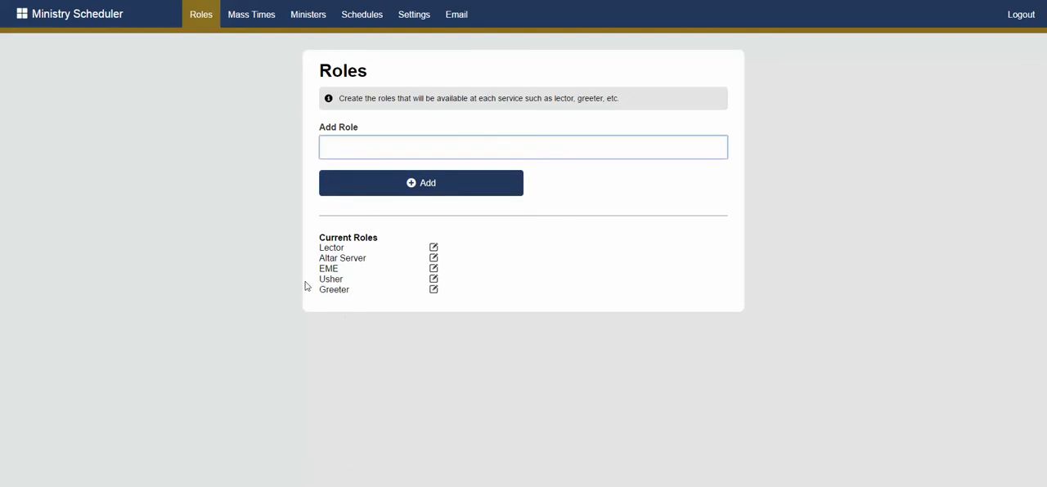
Delete the Greeter role from the current roles
{"action": "left_click", "coordinate": [433, 289]}
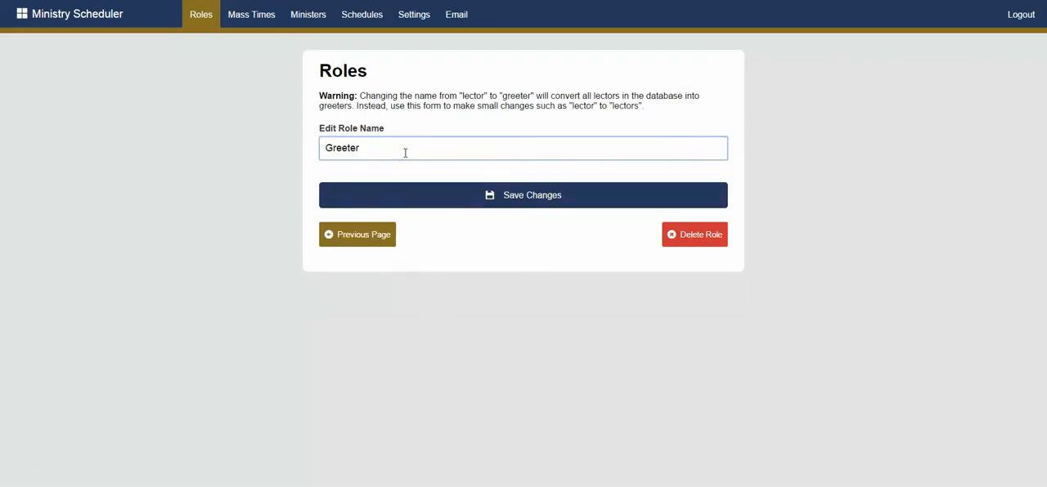
{"action": "left_click", "coordinate": [692, 236]}
{"action": "left_click", "coordinate": [567, 53]}
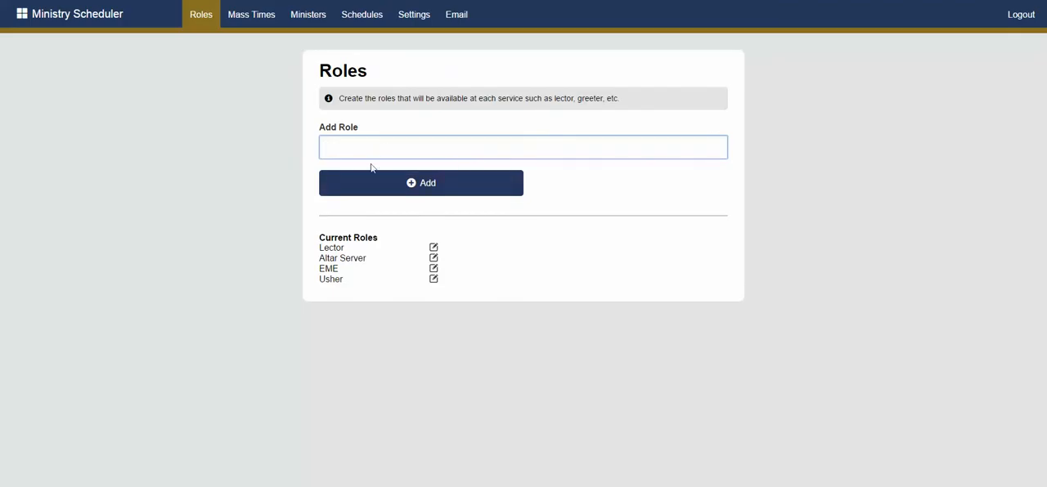
Open the Mass Times page and check the day and time choices for adding a Mass
{"action": "left_click", "coordinate": [253, 25]}
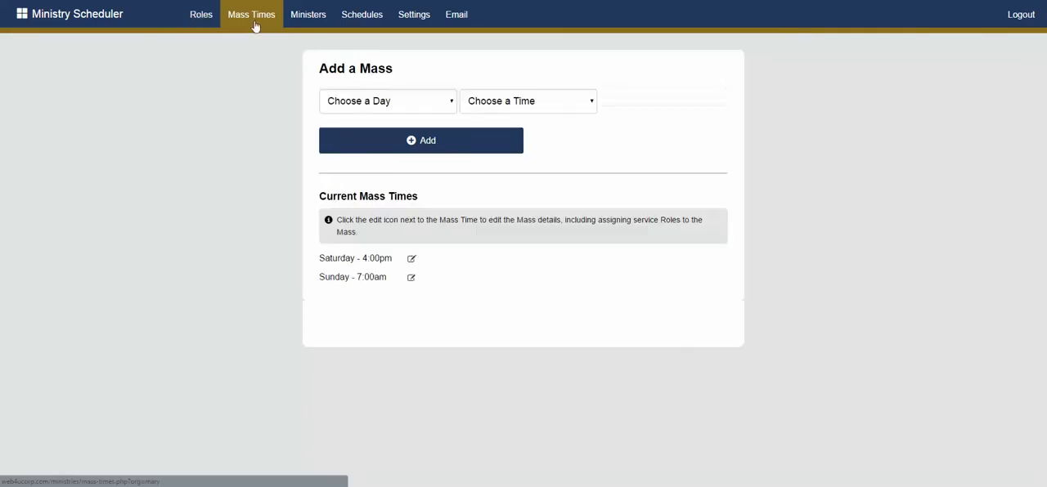
{"action": "left_click", "coordinate": [413, 101]}
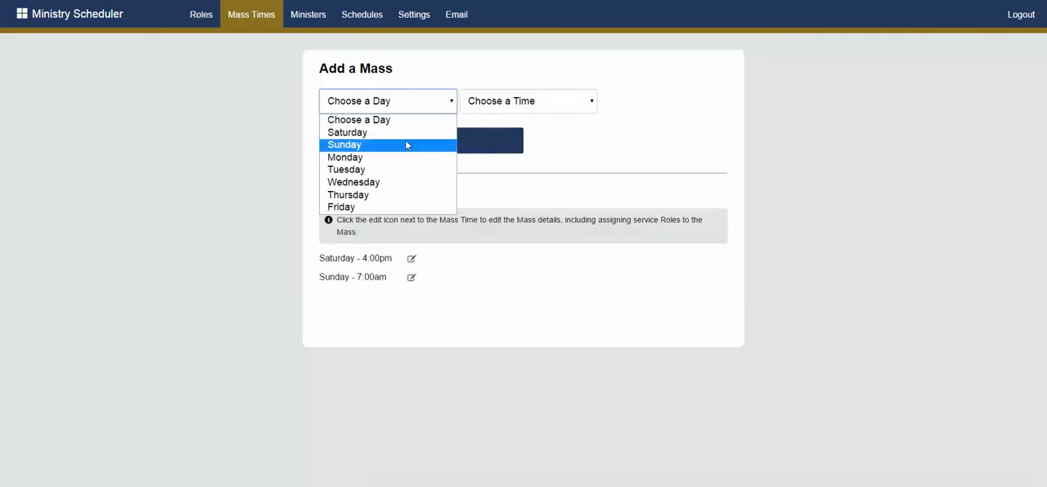
{"action": "left_click", "coordinate": [493, 102]}
{"action": "left_click", "coordinate": [642, 121]}
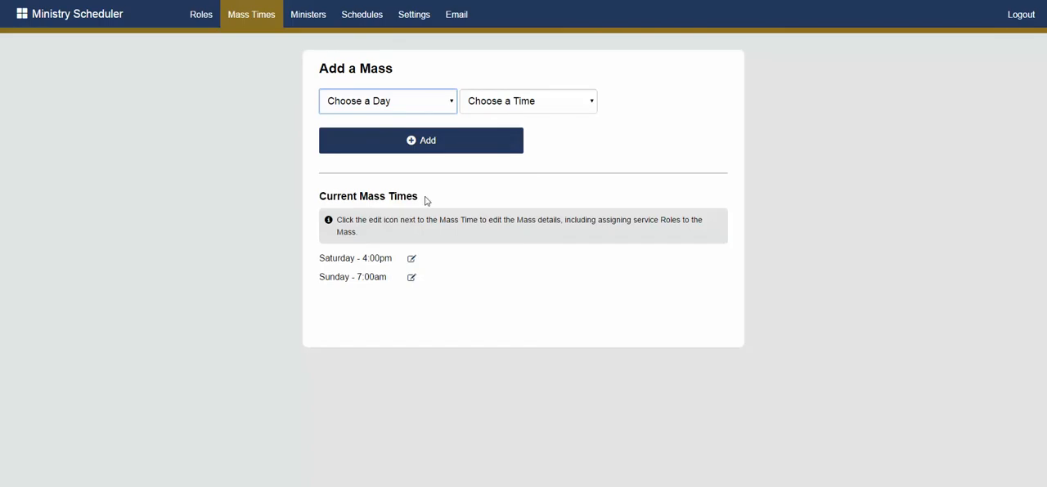
Examine the Saturday 4:00pm Mass settings, including the day, time and number of ministers per role
{"action": "left_click", "coordinate": [412, 260]}
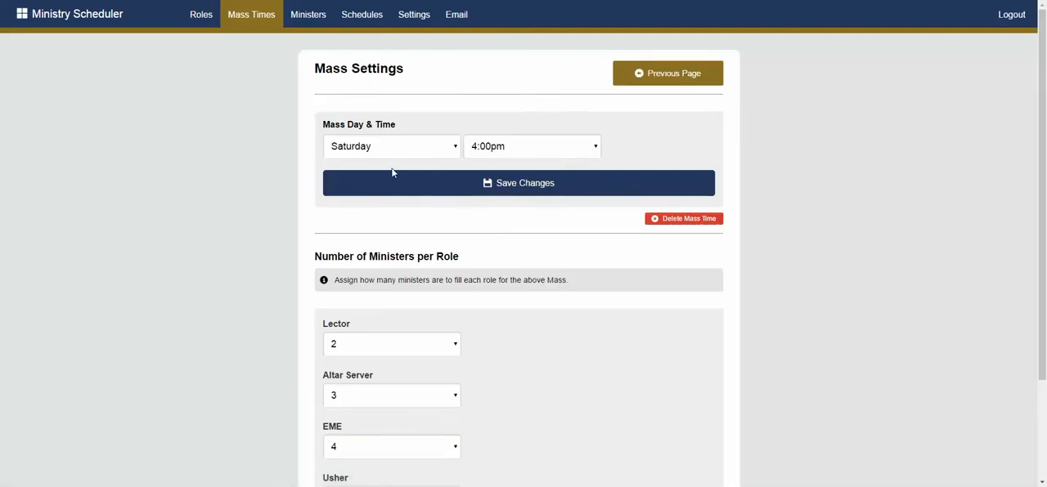
{"action": "scroll", "coordinate": [492, 159], "scroll_direction": "down", "scroll_amount": 3}
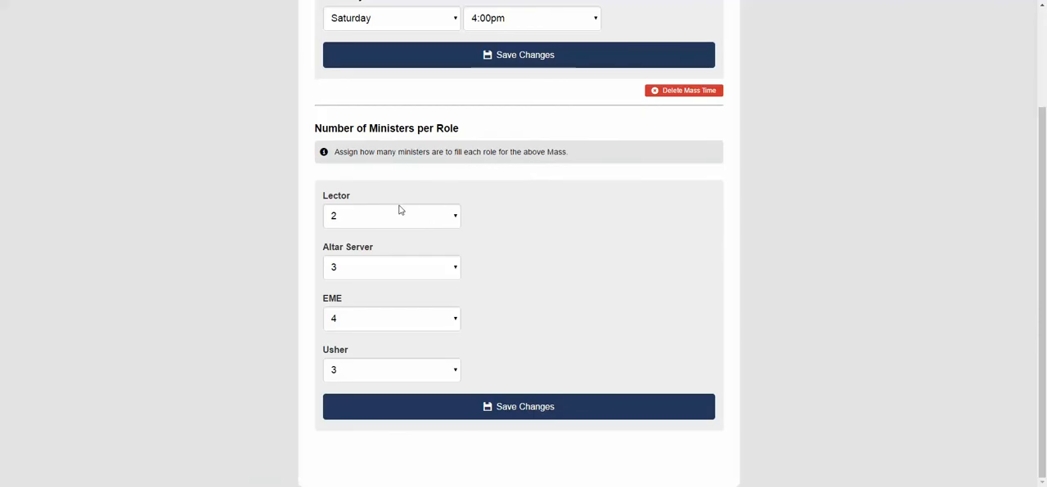
{"action": "scroll", "coordinate": [399, 210], "scroll_direction": "up", "scroll_amount": 3}
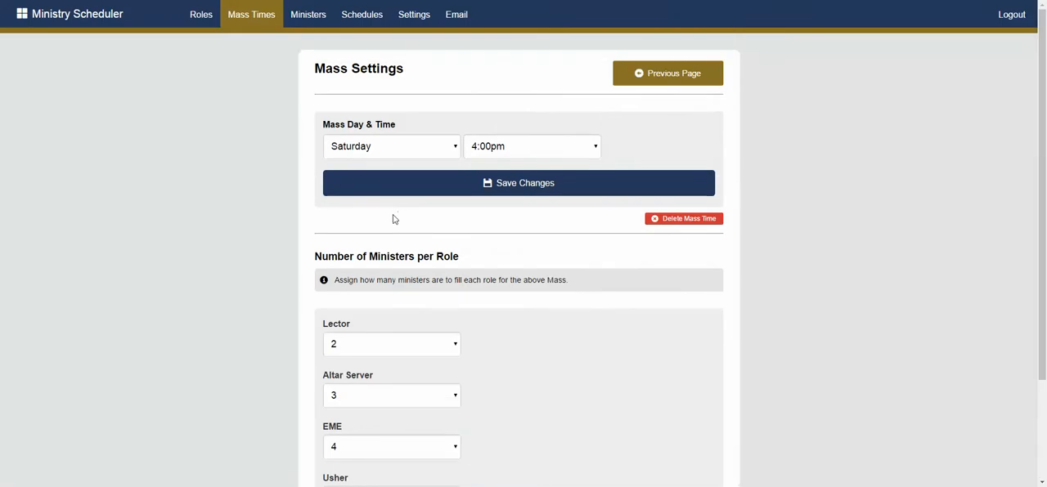
{"action": "scroll", "coordinate": [393, 218], "scroll_direction": "down", "scroll_amount": 3}
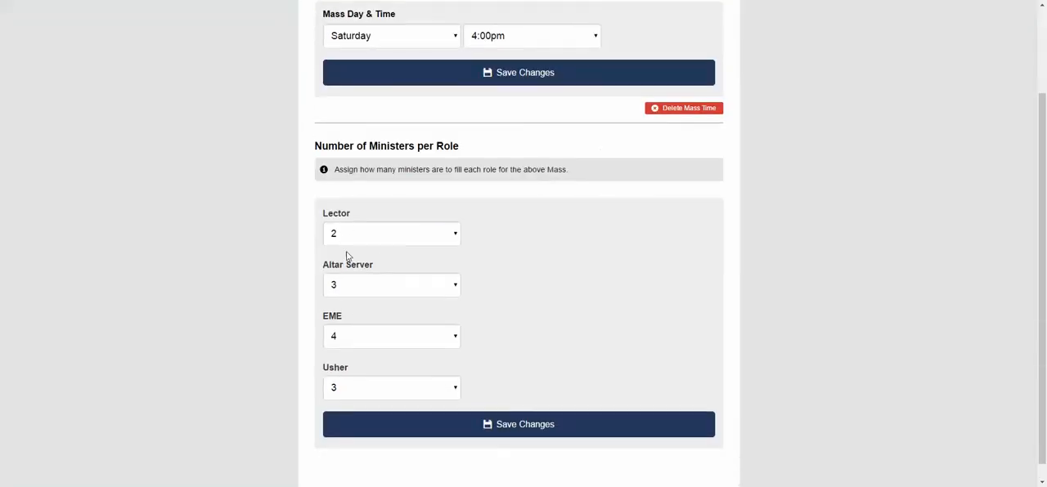
{"action": "scroll", "coordinate": [368, 283], "scroll_direction": "up", "scroll_amount": 3}
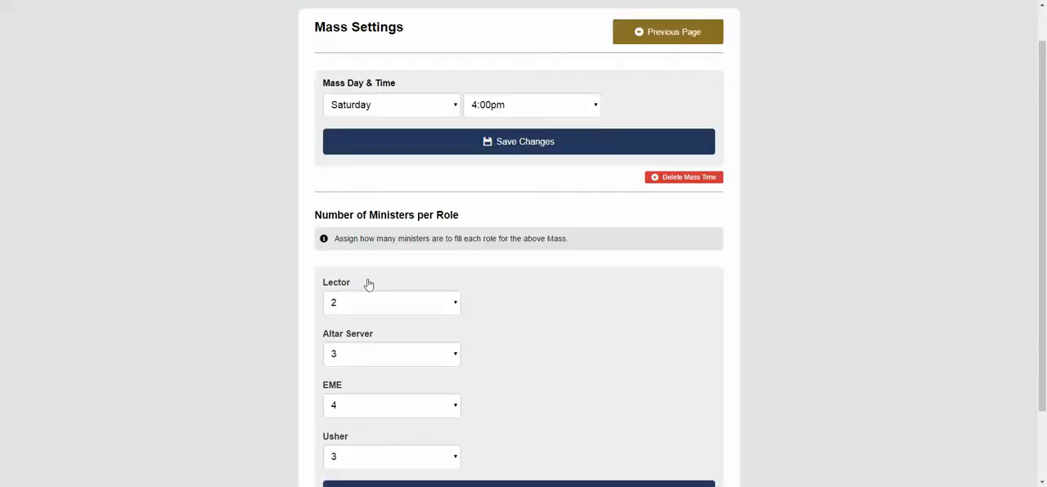
{"action": "scroll", "coordinate": [368, 284], "scroll_direction": "down", "scroll_amount": 3}
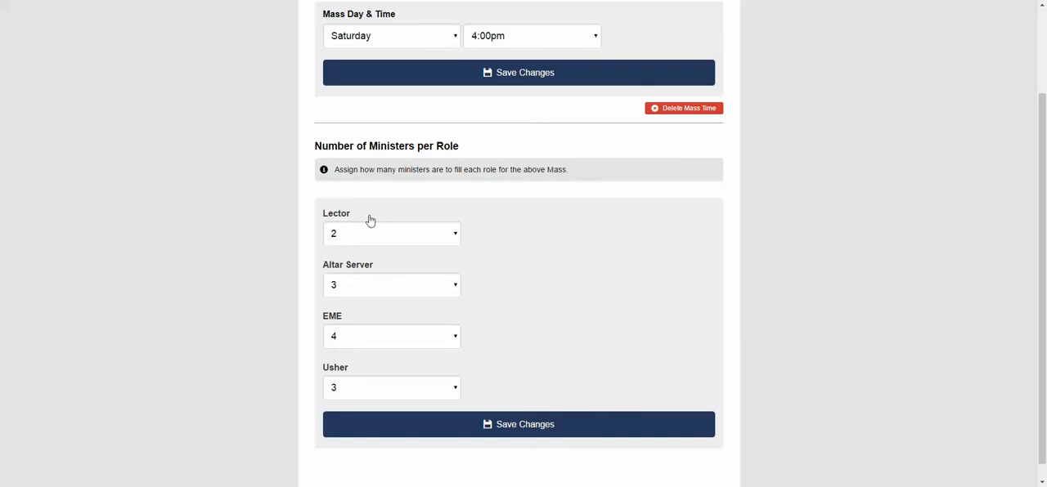
{"action": "left_click", "coordinate": [364, 242]}
{"action": "left_click", "coordinate": [364, 242]}
{"action": "left_click", "coordinate": [366, 290]}
{"action": "left_click", "coordinate": [366, 290]}
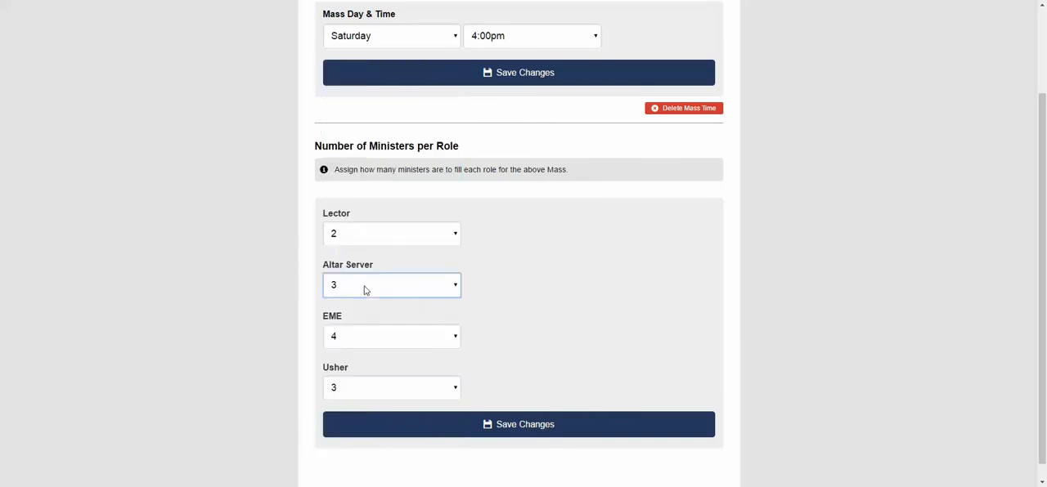
{"action": "scroll", "coordinate": [385, 344], "scroll_direction": "up", "scroll_amount": 3}
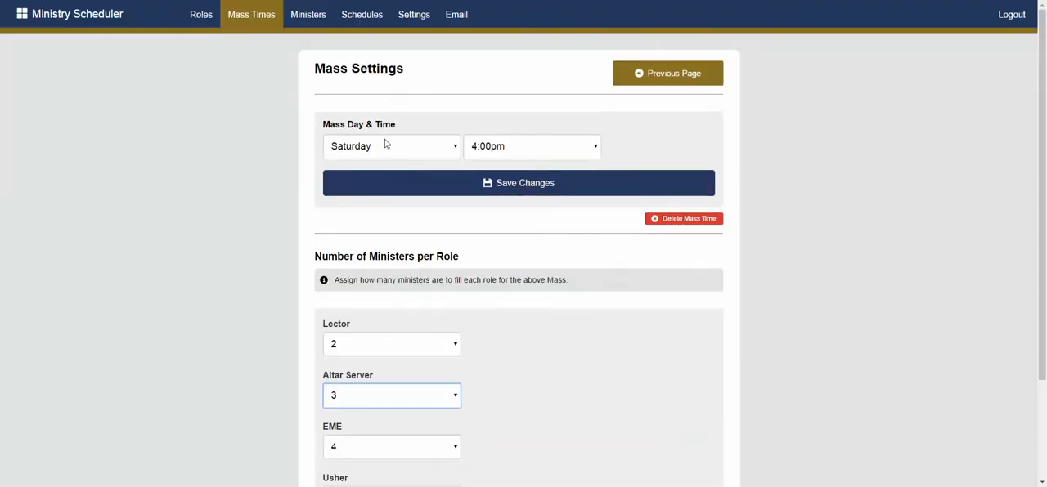
Examine the number of ministers per role in the Sunday 7:00am Mass settings
{"action": "left_click", "coordinate": [257, 23]}
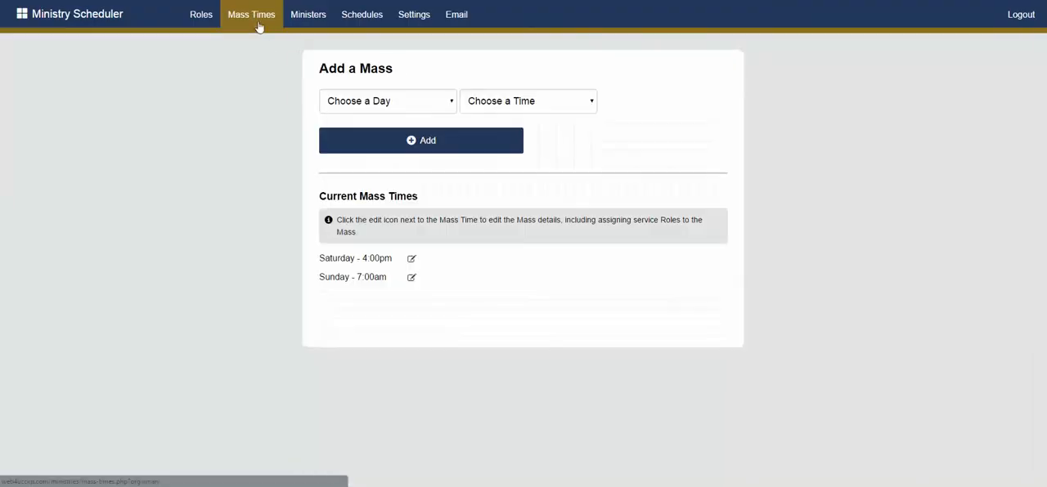
{"action": "left_click", "coordinate": [412, 278]}
{"action": "scroll", "coordinate": [387, 278], "scroll_direction": "down", "scroll_amount": 3}
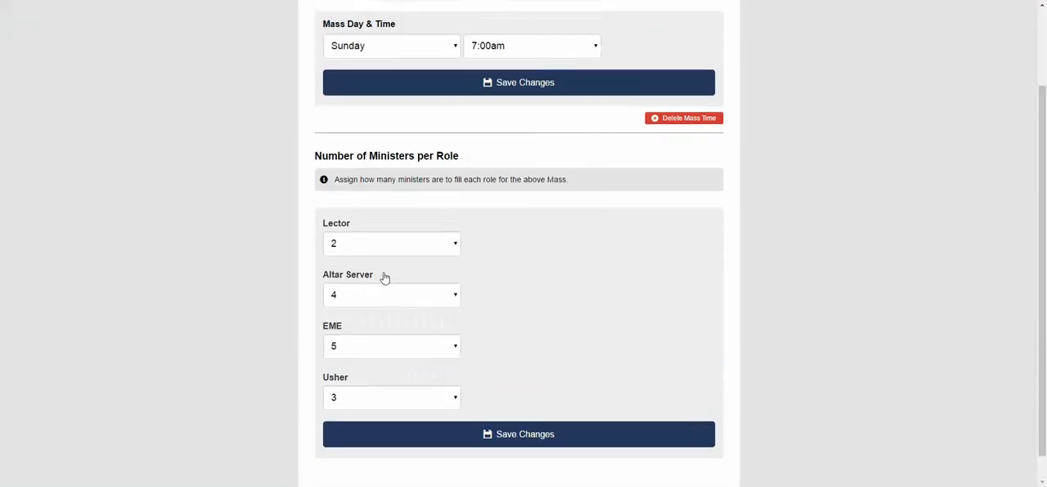
{"action": "scroll", "coordinate": [390, 222], "scroll_direction": "up", "scroll_amount": 2}
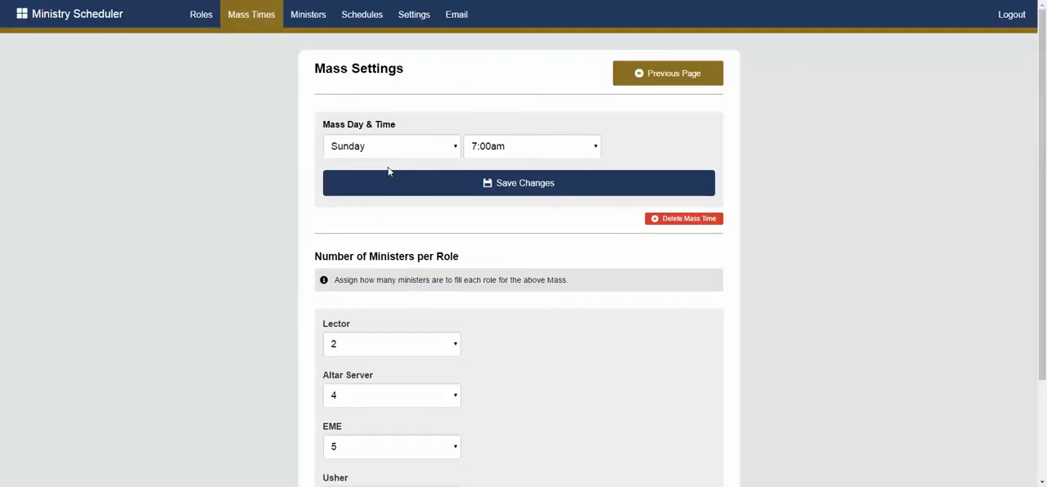
Open the Ministers page and look through the list of ministers and their roles
{"action": "left_click", "coordinate": [307, 23]}
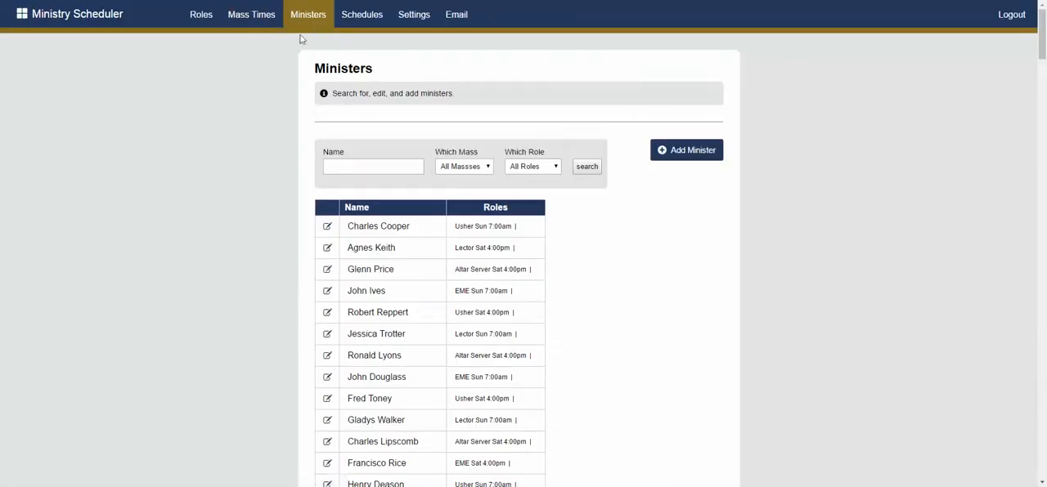
{"action": "scroll", "coordinate": [352, 268], "scroll_direction": "down", "scroll_amount": 2}
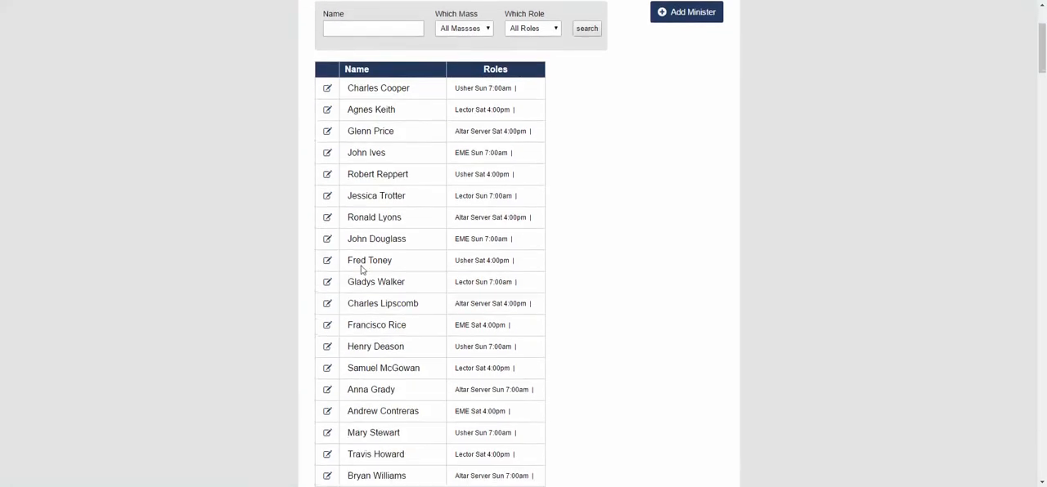
{"action": "scroll", "coordinate": [377, 266], "scroll_direction": "up", "scroll_amount": 2}
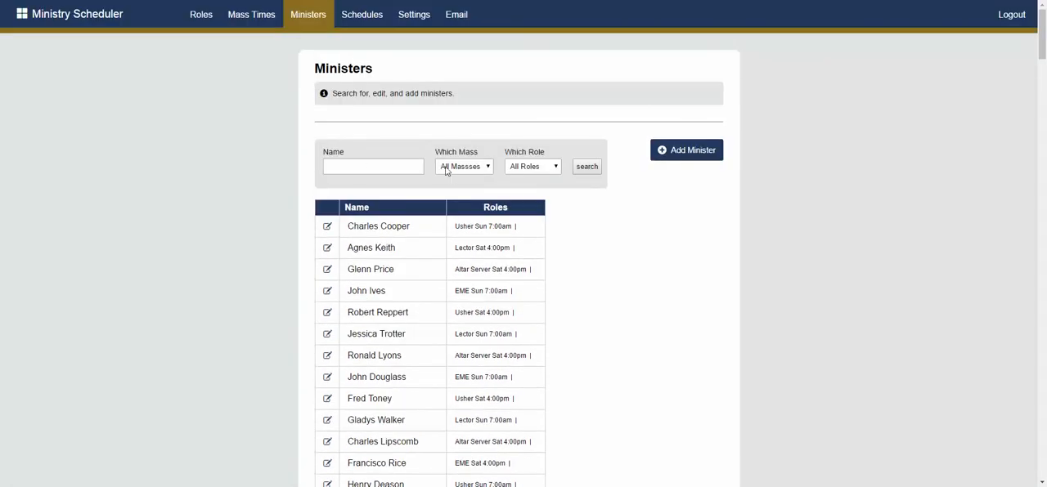
Check the Mass and role choices available for filtering the ministers list
{"action": "left_click", "coordinate": [488, 167]}
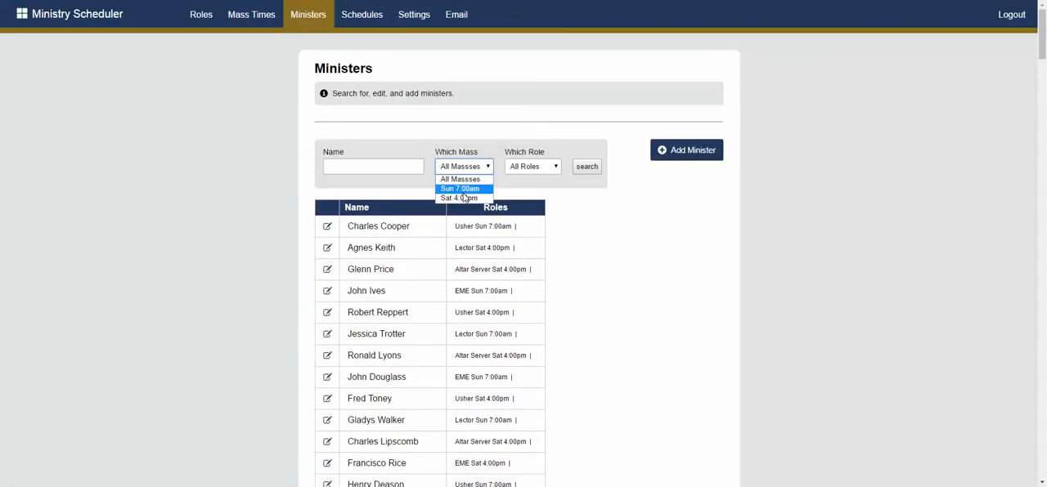
{"action": "left_click", "coordinate": [537, 168]}
{"action": "left_click", "coordinate": [537, 169]}
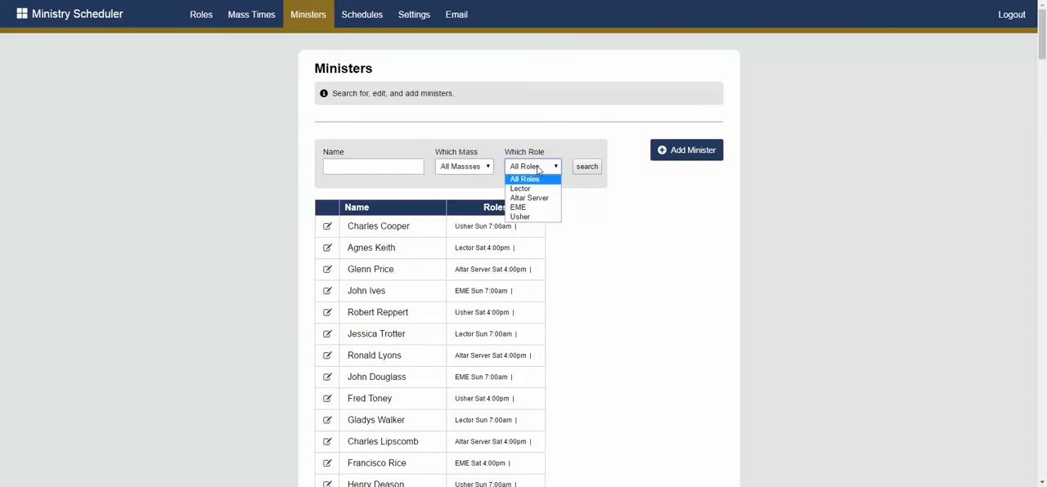
{"action": "left_click", "coordinate": [463, 166]}
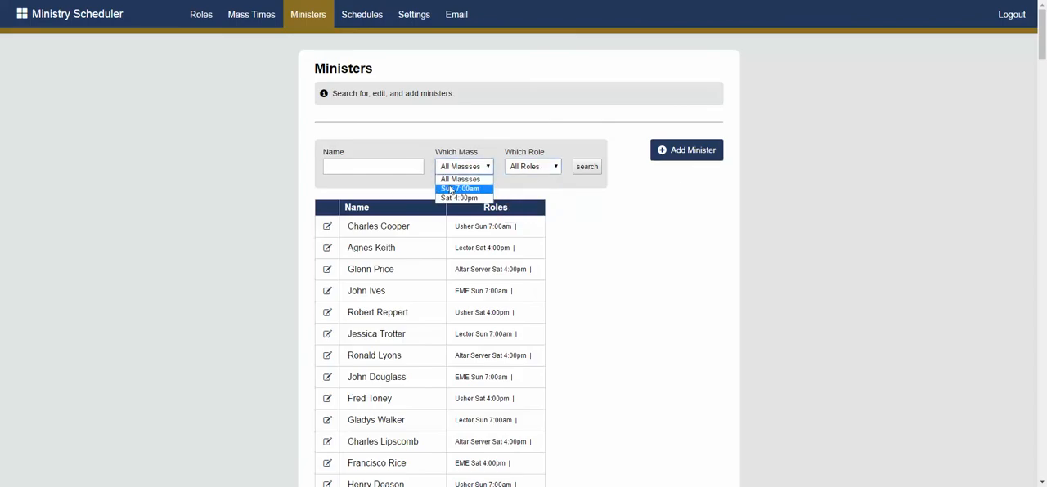
{"action": "left_click", "coordinate": [518, 168]}
{"action": "left_click", "coordinate": [463, 166]}
{"action": "left_click", "coordinate": [606, 232]}
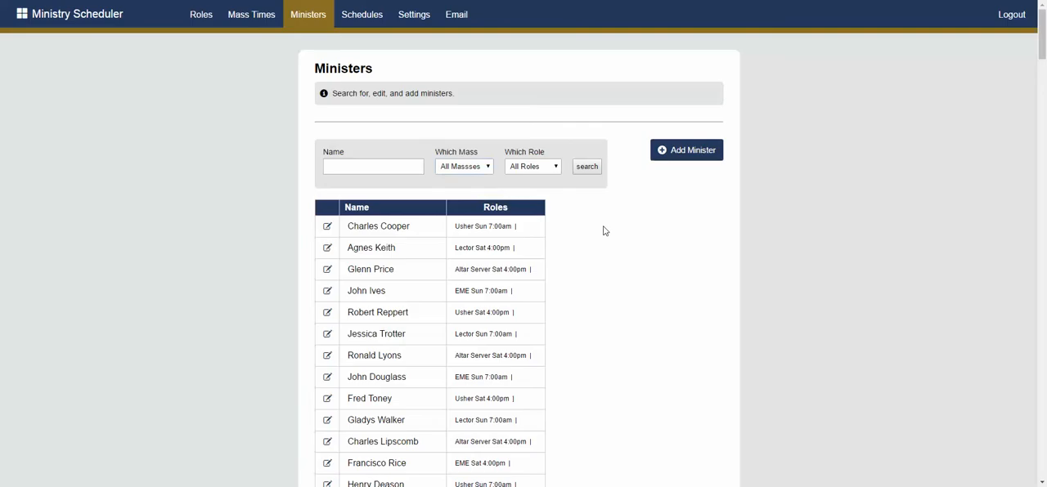
Examine the fields of the Add Minister form and return to the ministers list
{"action": "left_click", "coordinate": [668, 154]}
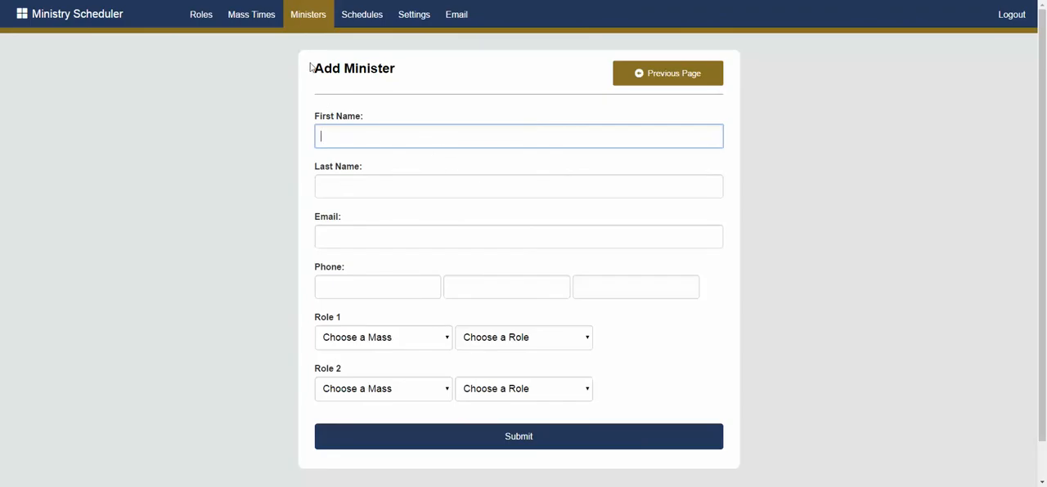
{"action": "left_click", "coordinate": [311, 25]}
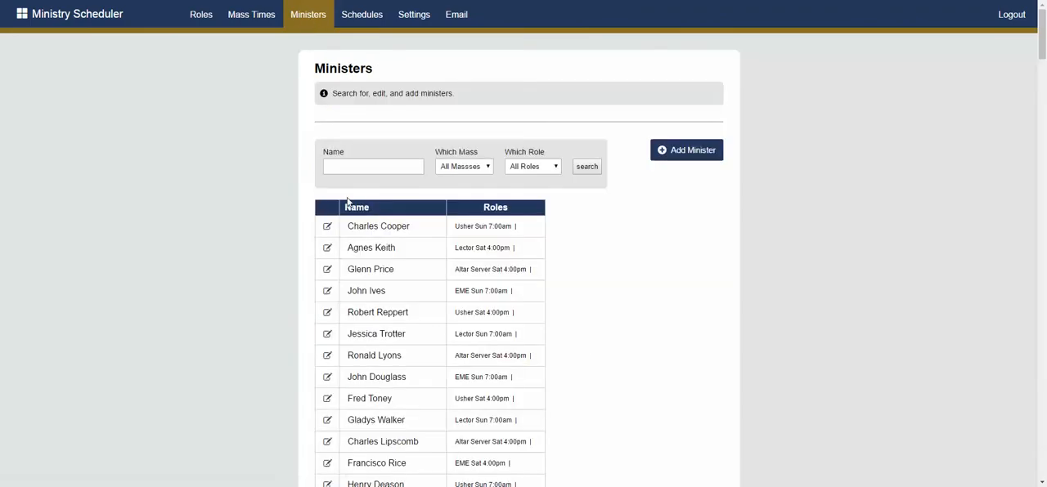
Examine the contact details and role assignments in the first listed minister's record and return to the ministers list
{"action": "left_click", "coordinate": [329, 233]}
{"action": "scroll", "coordinate": [328, 233], "scroll_direction": "down", "scroll_amount": 1}
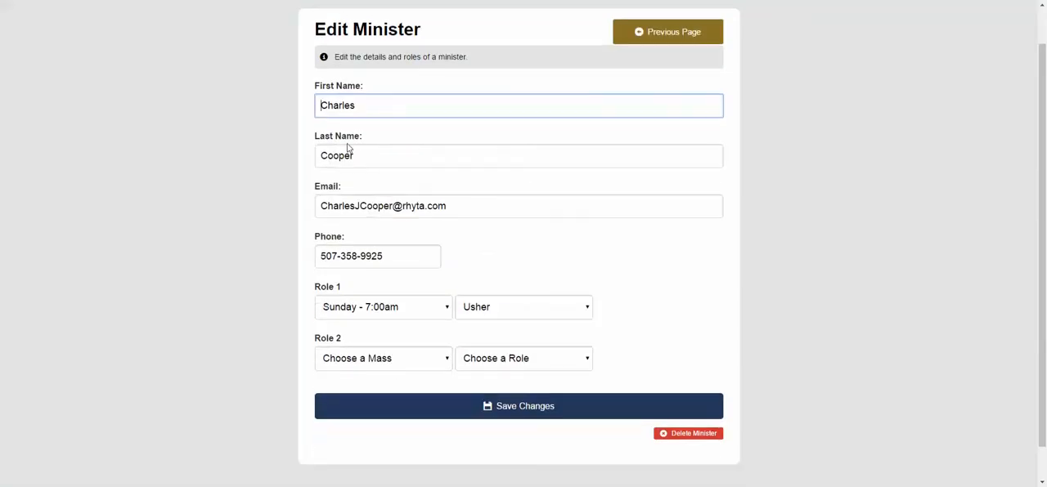
{"action": "scroll", "coordinate": [417, 181], "scroll_direction": "down", "scroll_amount": 1}
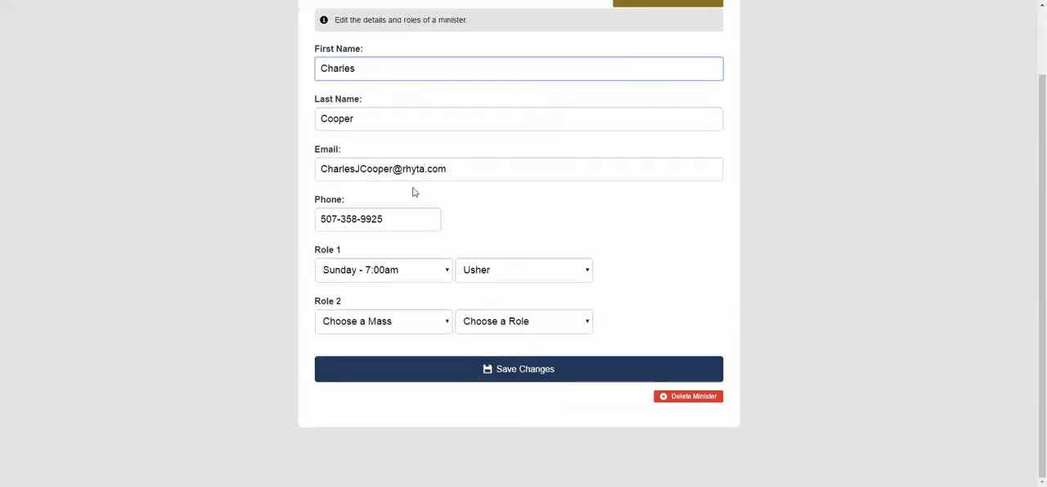
{"action": "left_click", "coordinate": [475, 171]}
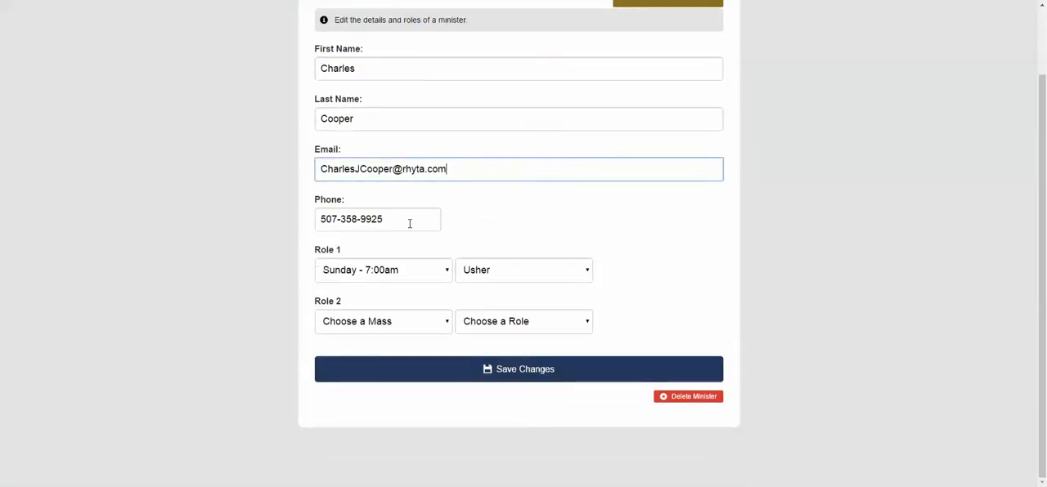
{"action": "left_click", "coordinate": [410, 223]}
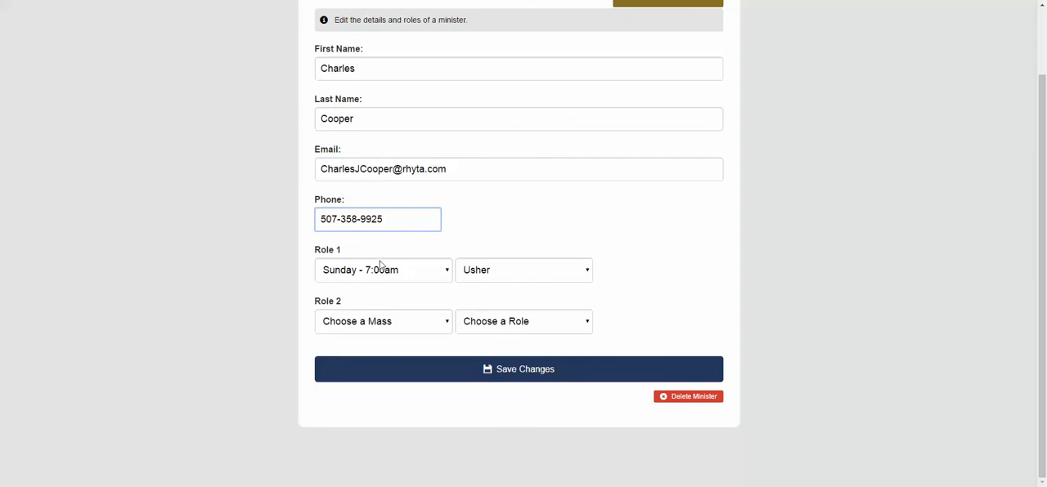
{"action": "scroll", "coordinate": [513, 278], "scroll_direction": "up", "scroll_amount": 2}
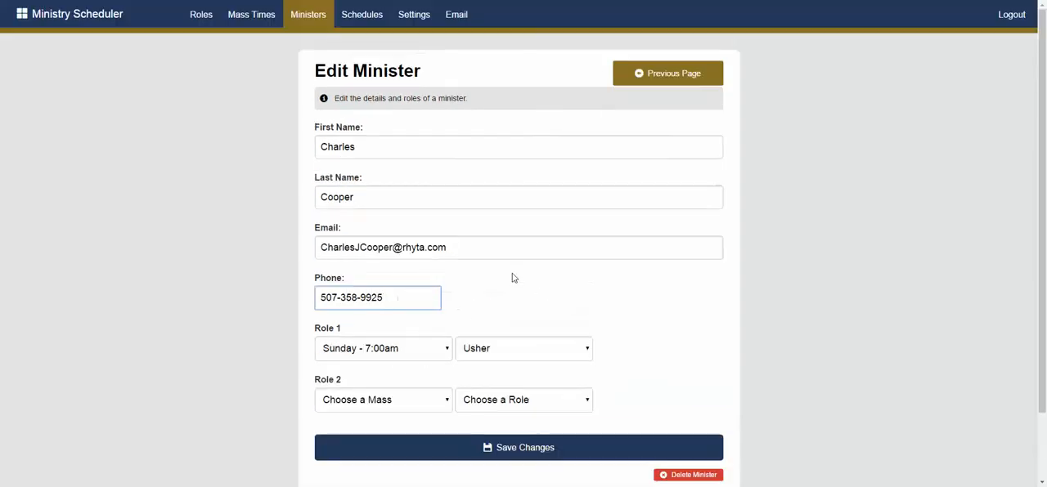
{"action": "left_click", "coordinate": [308, 23]}
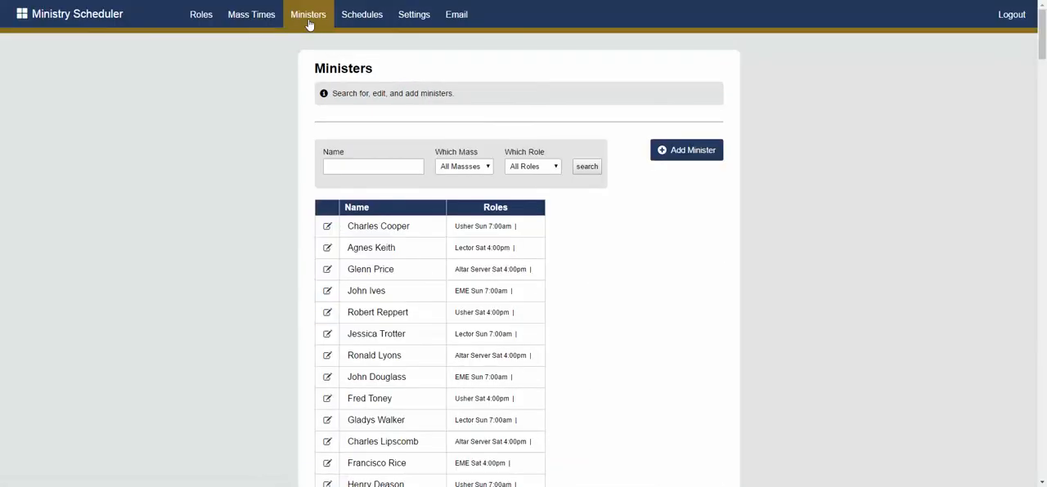
Open the Schedules page and set the new schedule's start date to 08/01/2016
{"action": "left_click", "coordinate": [354, 20]}
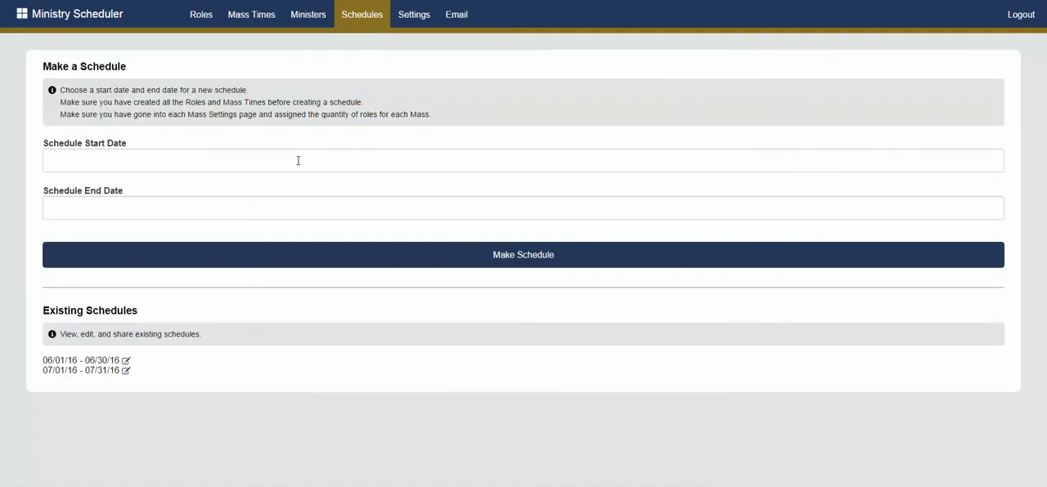
{"action": "left_click", "coordinate": [166, 163]}
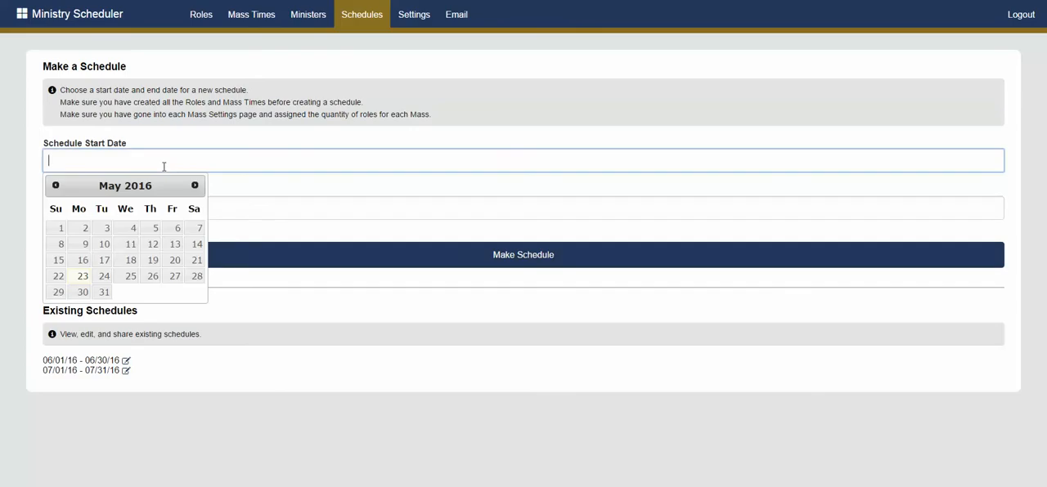
{"action": "left_click", "coordinate": [195, 185]}
{"action": "left_click", "coordinate": [196, 185]}
{"action": "left_click", "coordinate": [195, 185]}
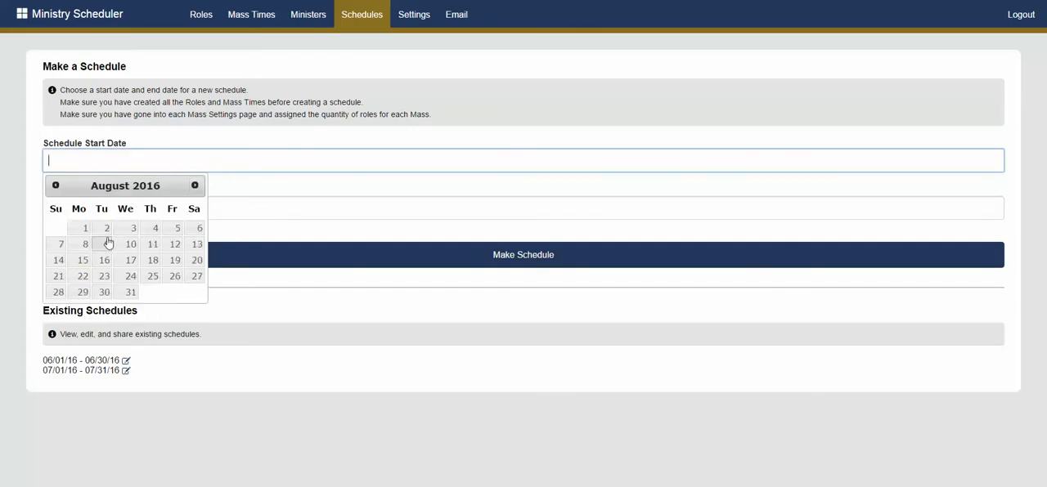
{"action": "left_click", "coordinate": [82, 229]}
Set the schedule's end date to 08/31/2016 and make the schedule
{"action": "left_click", "coordinate": [104, 214]}
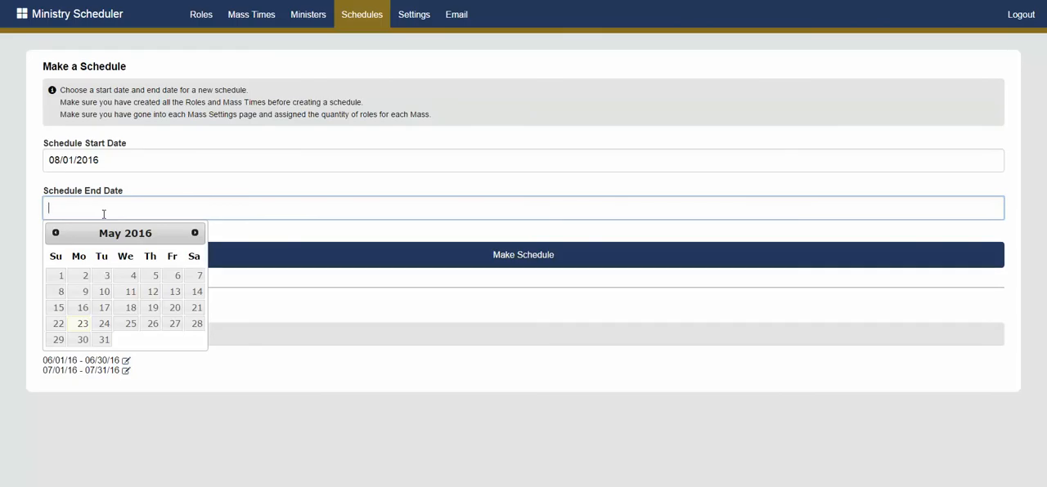
{"action": "left_click", "coordinate": [196, 236]}
{"action": "left_click", "coordinate": [196, 235]}
{"action": "left_click", "coordinate": [196, 236]}
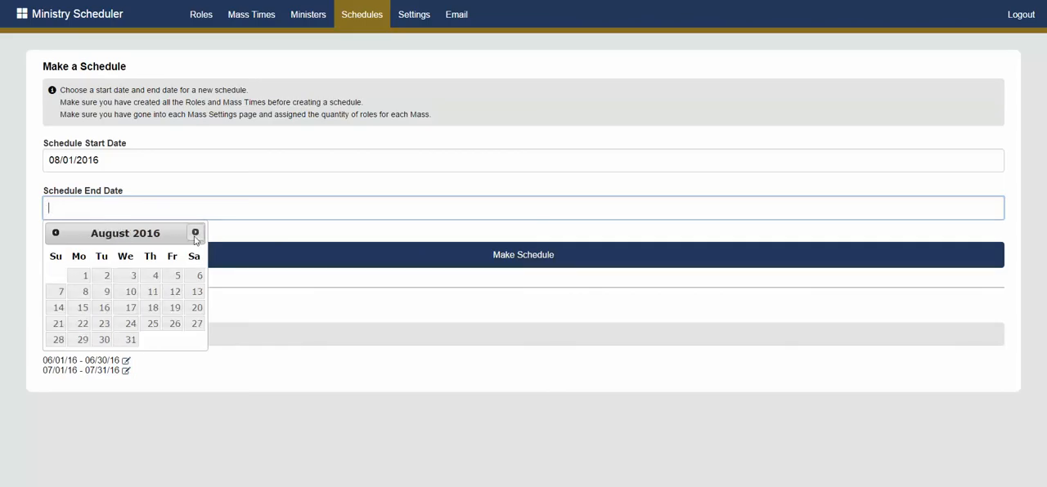
{"action": "left_click", "coordinate": [132, 340]}
{"action": "left_click", "coordinate": [478, 262]}
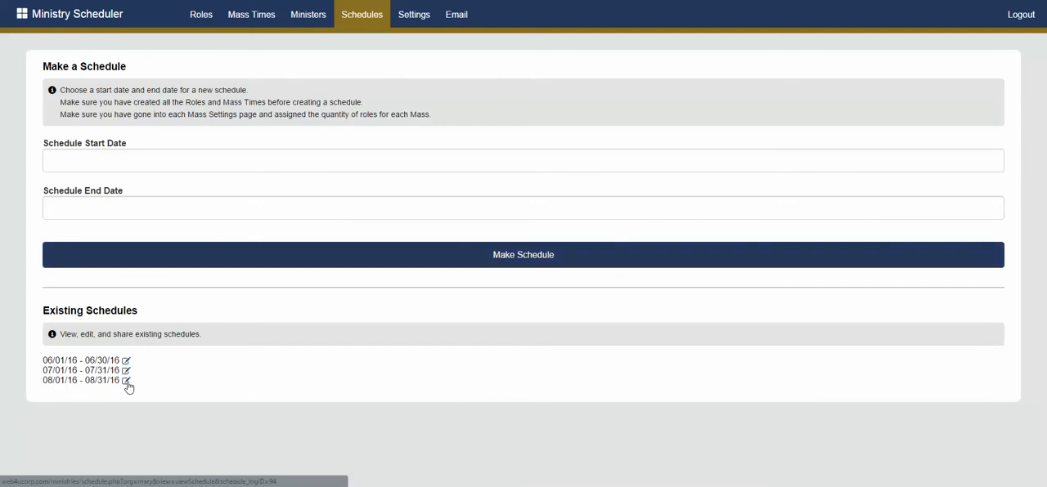
Open the 08/01/16 - 08/31/16 schedule and examine its sharing options, icon explanations and weekly minister assignments per Mass
{"action": "left_click", "coordinate": [127, 383]}
{"action": "scroll", "coordinate": [273, 205], "scroll_direction": "down", "scroll_amount": 5}
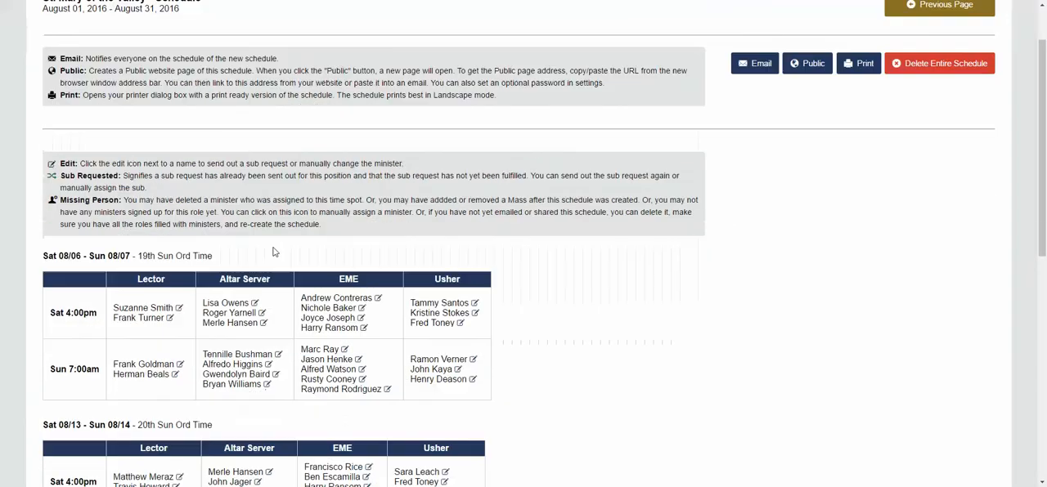
{"action": "scroll", "coordinate": [274, 263], "scroll_direction": "up", "scroll_amount": 2}
{"action": "scroll", "coordinate": [274, 263], "scroll_direction": "up", "scroll_amount": 2}
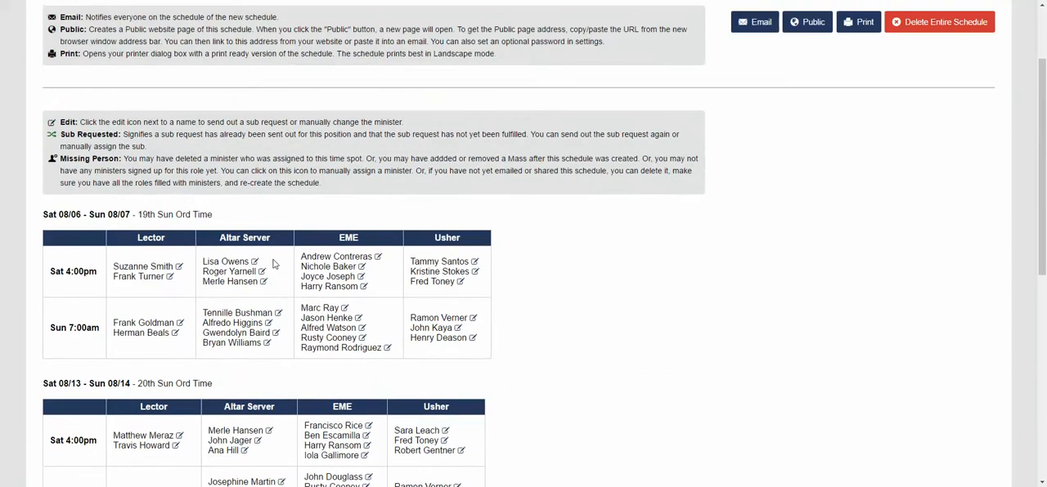
{"action": "scroll", "coordinate": [266, 260], "scroll_direction": "down", "scroll_amount": 1}
{"action": "scroll", "coordinate": [196, 211], "scroll_direction": "up", "scroll_amount": 1}
{"action": "scroll", "coordinate": [162, 236], "scroll_direction": "up", "scroll_amount": 2}
{"action": "scroll", "coordinate": [107, 284], "scroll_direction": "down", "scroll_amount": 2}
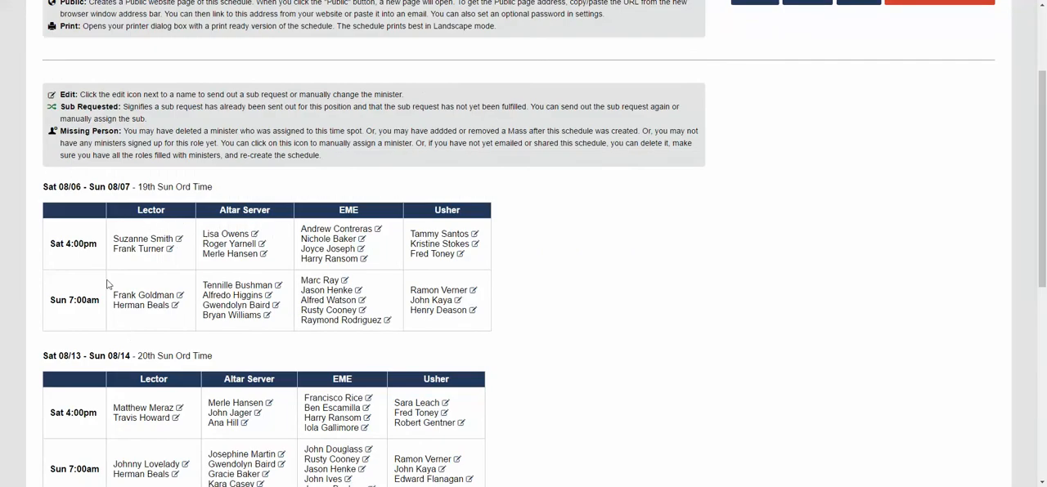
{"action": "scroll", "coordinate": [206, 262], "scroll_direction": "up", "scroll_amount": 1}
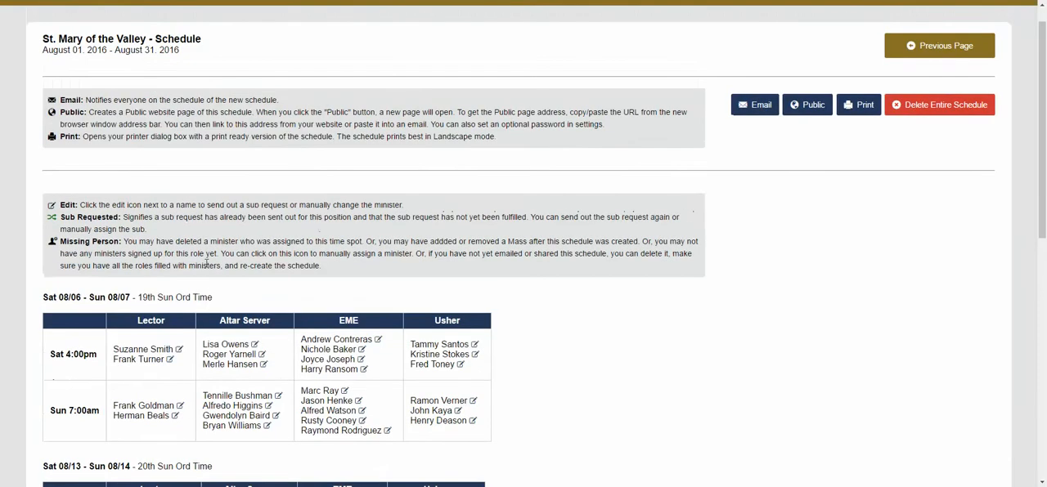
{"action": "scroll", "coordinate": [175, 278], "scroll_direction": "up", "scroll_amount": 1}
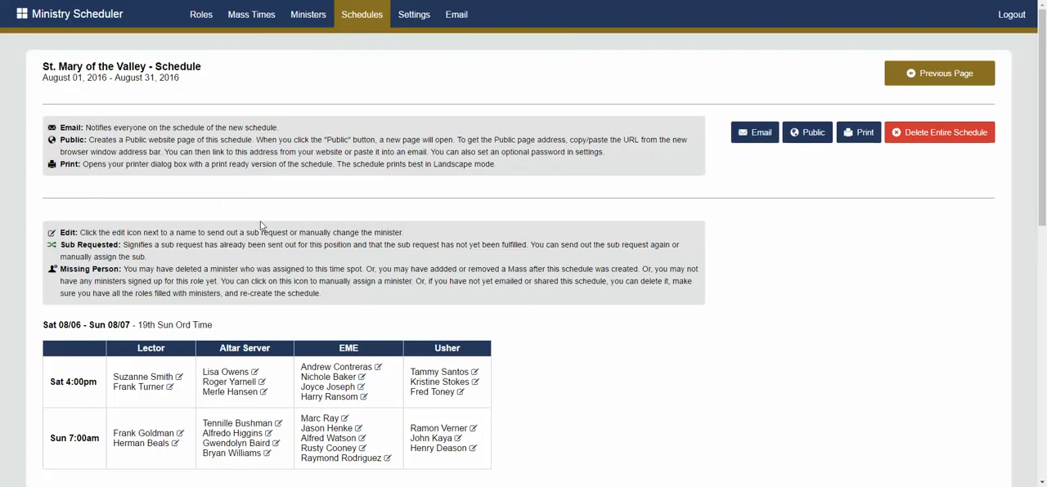
{"action": "scroll", "coordinate": [261, 226], "scroll_direction": "down", "scroll_amount": 1}
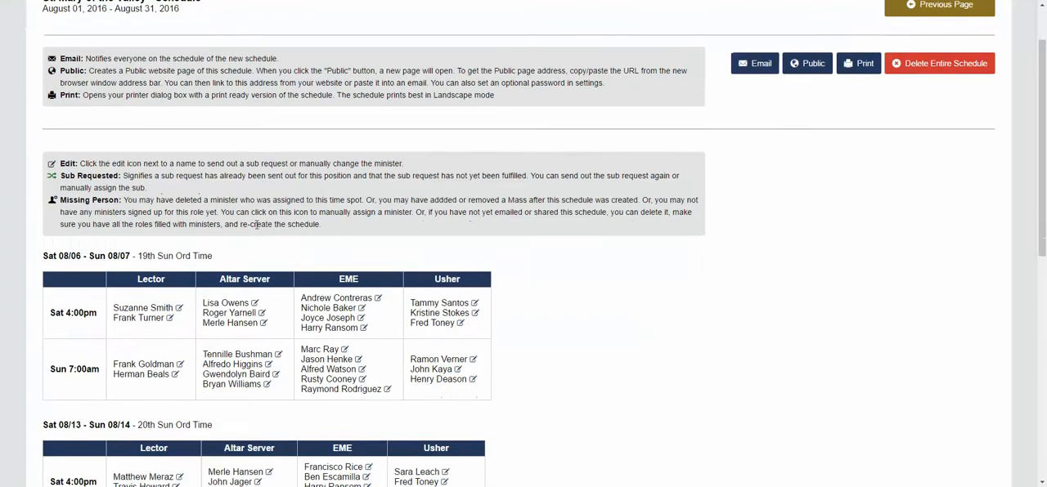
{"action": "scroll", "coordinate": [244, 209], "scroll_direction": "up", "scroll_amount": 1}
{"action": "scroll", "coordinate": [229, 237], "scroll_direction": "down", "scroll_amount": 4}
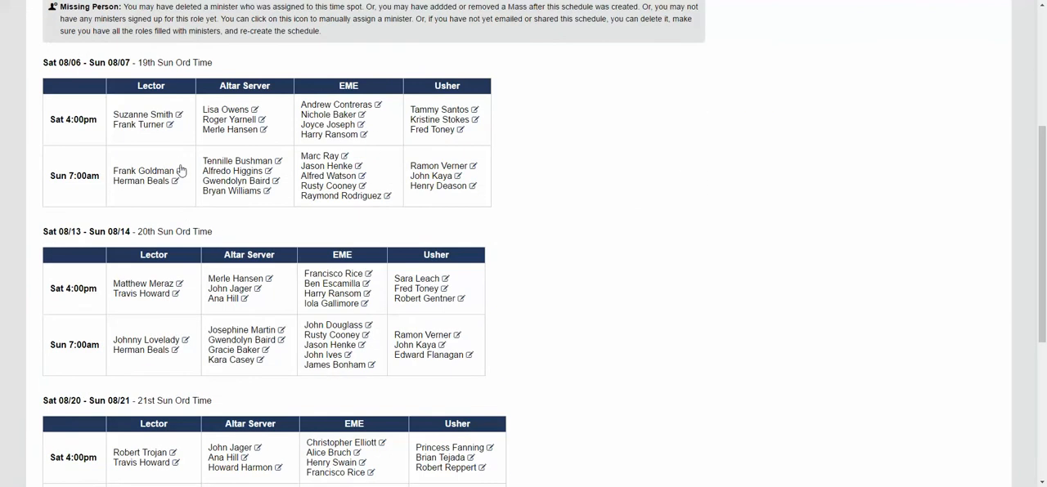
{"action": "scroll", "coordinate": [177, 134], "scroll_direction": "up", "scroll_amount": 2}
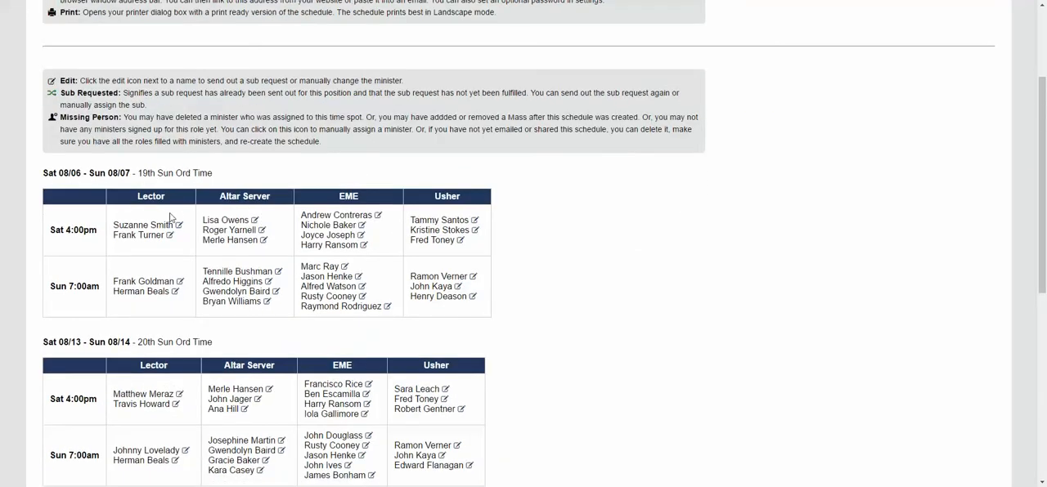
{"action": "scroll", "coordinate": [262, 242], "scroll_direction": "up", "scroll_amount": 1}
{"action": "scroll", "coordinate": [184, 303], "scroll_direction": "down", "scroll_amount": 3}
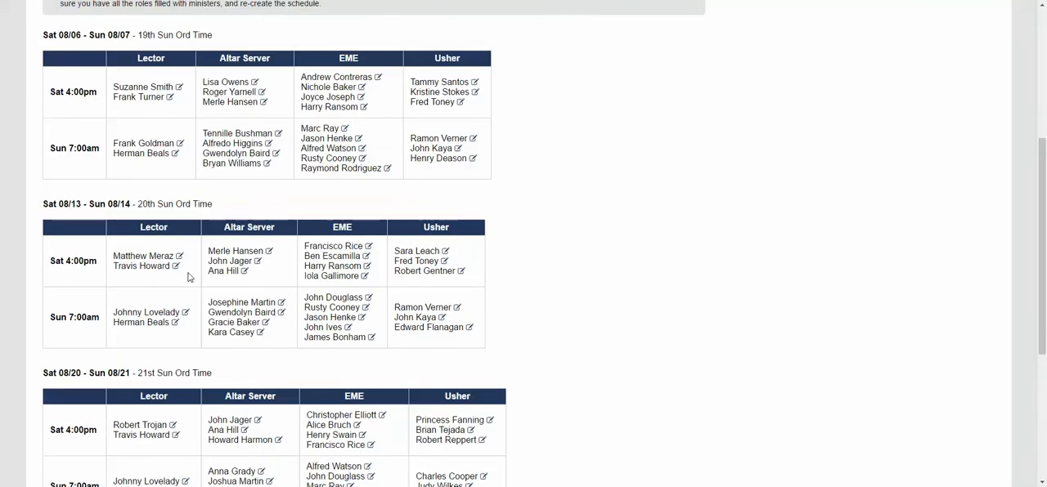
{"action": "scroll", "coordinate": [190, 264], "scroll_direction": "up", "scroll_amount": 1}
{"action": "scroll", "coordinate": [276, 190], "scroll_direction": "up", "scroll_amount": 1}
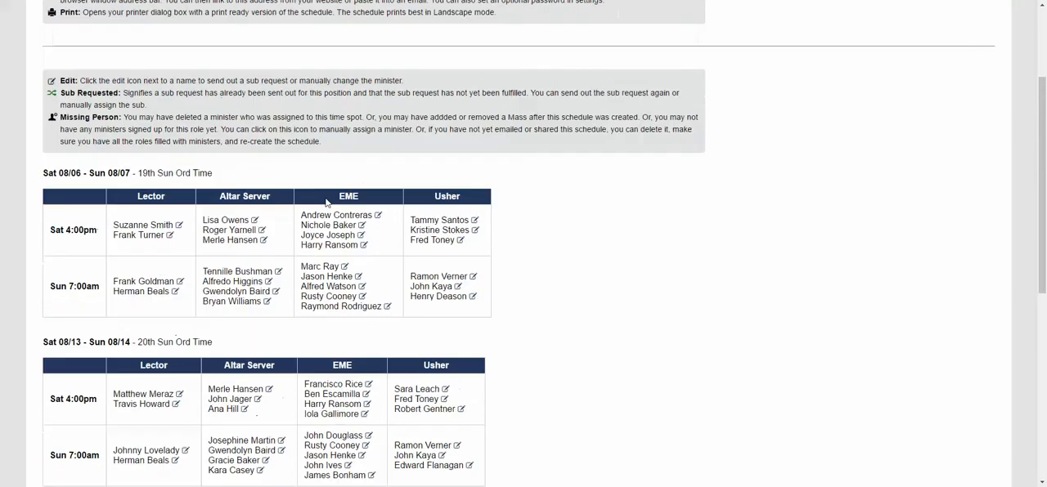
Open the second Saturday 4:00pm Lector's assignment for 08/06 and list the possible subs under Other Lectors at this Mass Time
{"action": "left_click", "coordinate": [171, 238]}
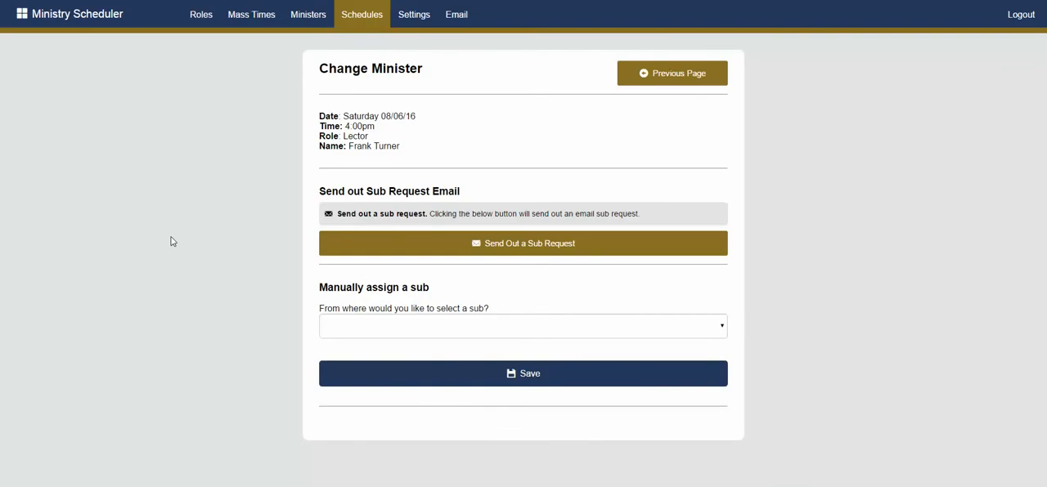
{"action": "left_click", "coordinate": [392, 323]}
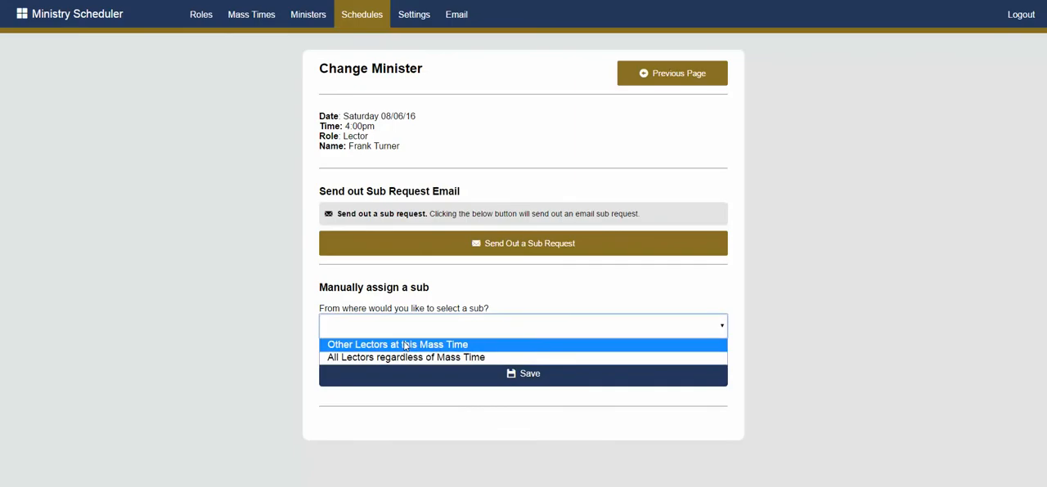
{"action": "left_click", "coordinate": [301, 312]}
{"action": "left_click", "coordinate": [397, 329]}
{"action": "left_click", "coordinate": [388, 348]}
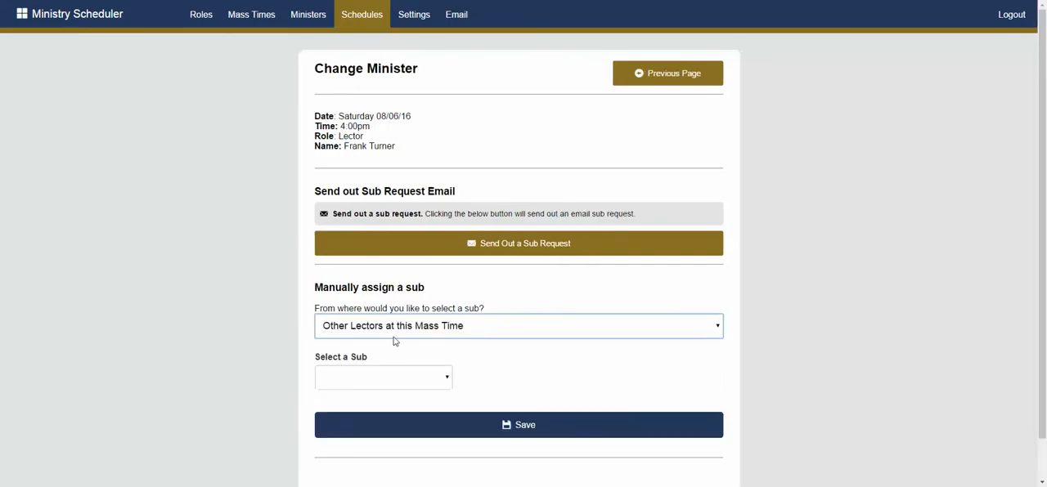
{"action": "left_click", "coordinate": [420, 377]}
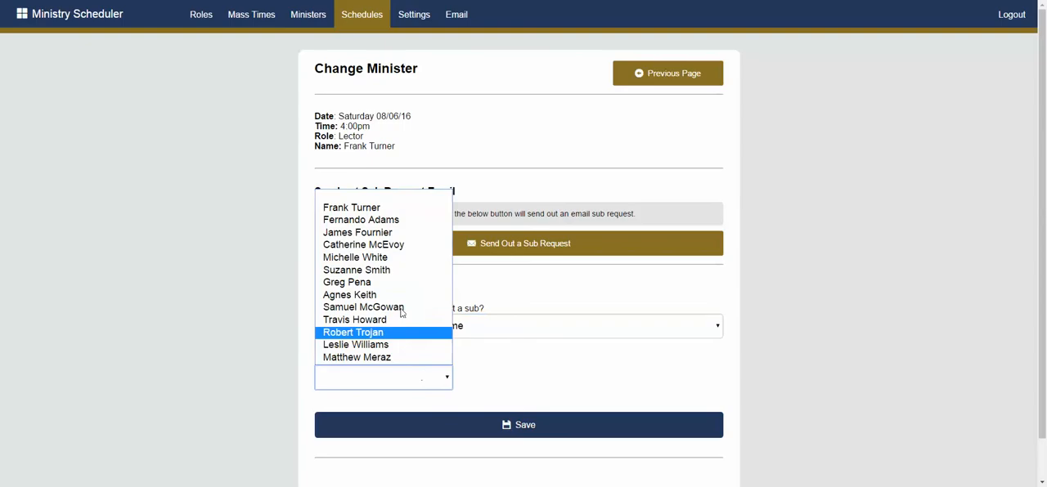
Switch the sub source to All Lectors regardless of Mass Time and look through the selectable subs without choosing one
{"action": "left_click", "coordinate": [533, 327]}
{"action": "left_click", "coordinate": [494, 362]}
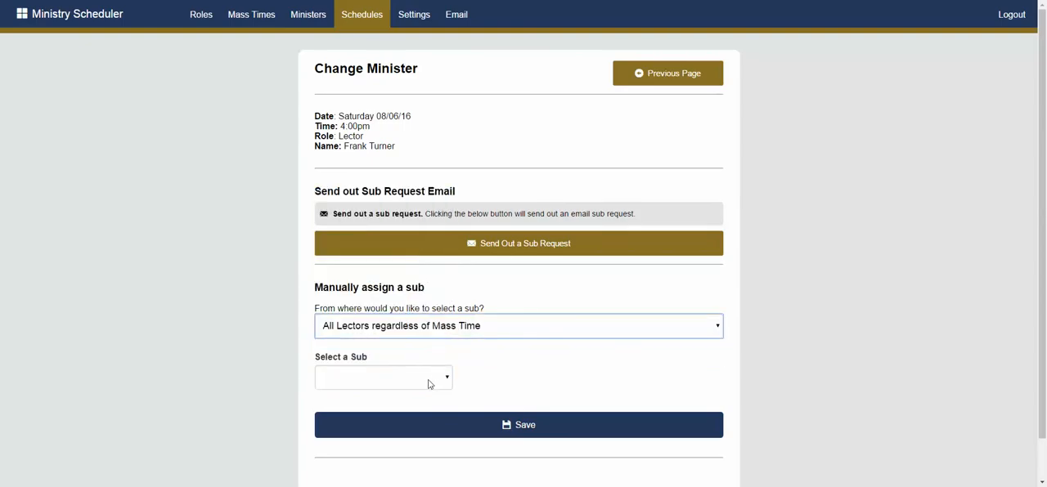
{"action": "left_click", "coordinate": [428, 381]}
{"action": "scroll", "coordinate": [415, 297], "scroll_direction": "down", "scroll_amount": 2}
{"action": "scroll", "coordinate": [406, 257], "scroll_direction": "up", "scroll_amount": 2}
{"action": "left_click", "coordinate": [534, 299]}
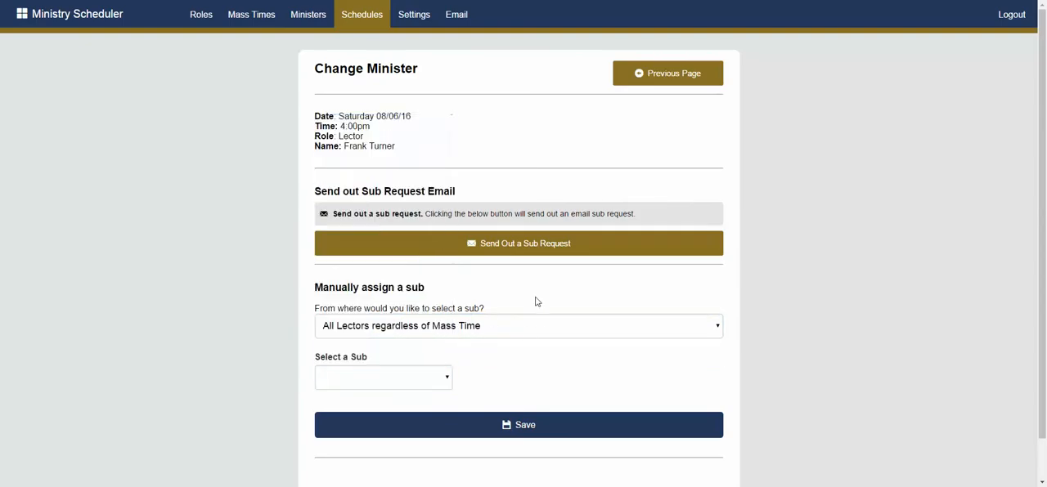
{"action": "left_click", "coordinate": [395, 378]}
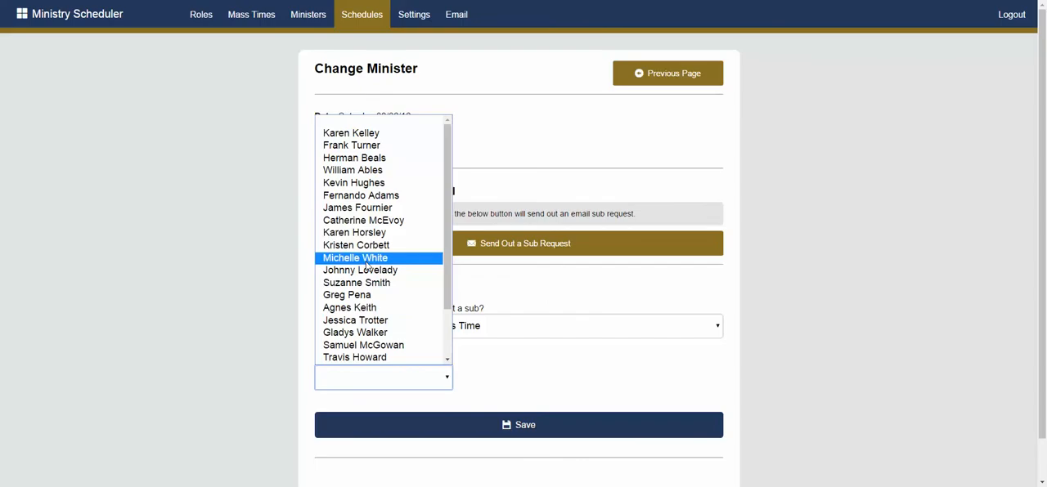
{"action": "left_click", "coordinate": [505, 367]}
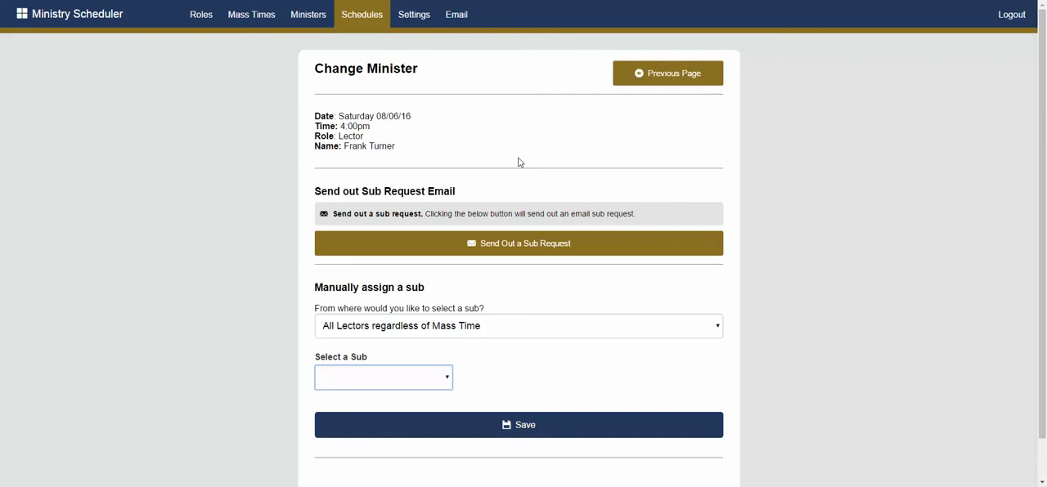
Send out a sub request for this Lector, return to the schedule and check the position's sub-requested mark
{"action": "left_click", "coordinate": [504, 246]}
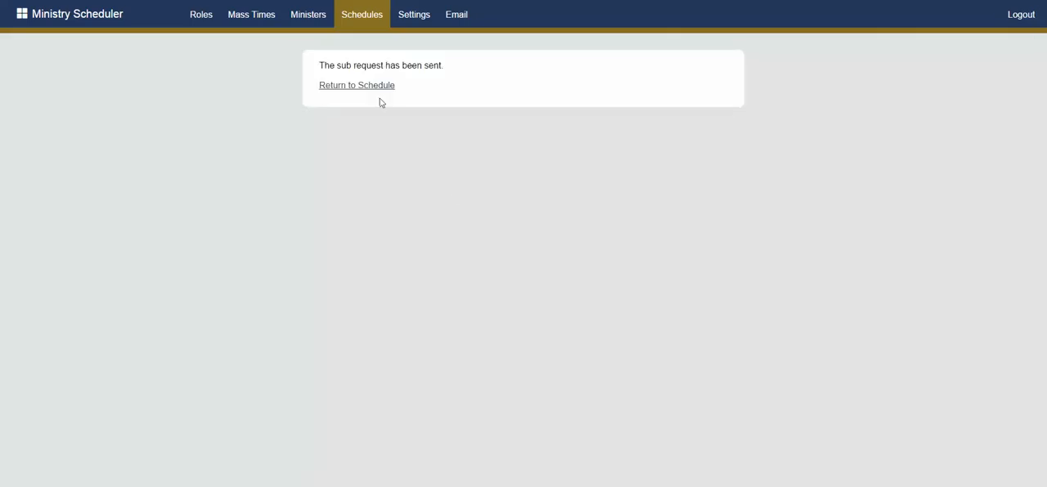
{"action": "left_click", "coordinate": [368, 92]}
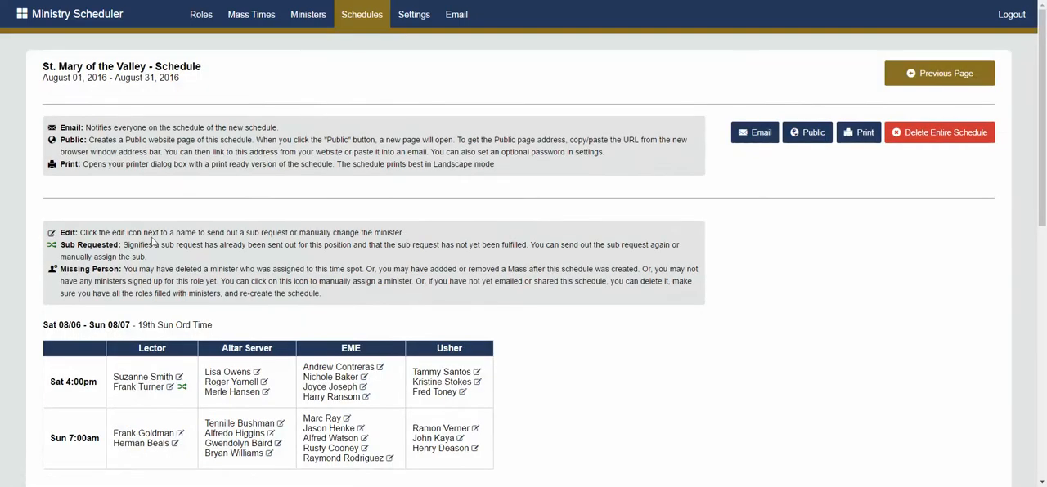
{"action": "scroll", "coordinate": [178, 291], "scroll_direction": "down", "scroll_amount": 3}
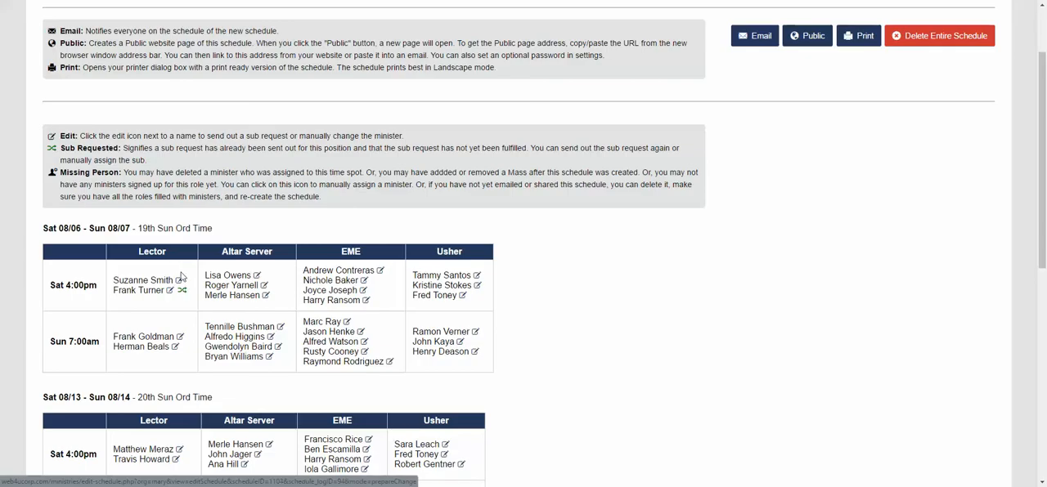
{"action": "scroll", "coordinate": [201, 301], "scroll_direction": "down", "scroll_amount": 5}
{"action": "scroll", "coordinate": [210, 321], "scroll_direction": "up", "scroll_amount": 5}
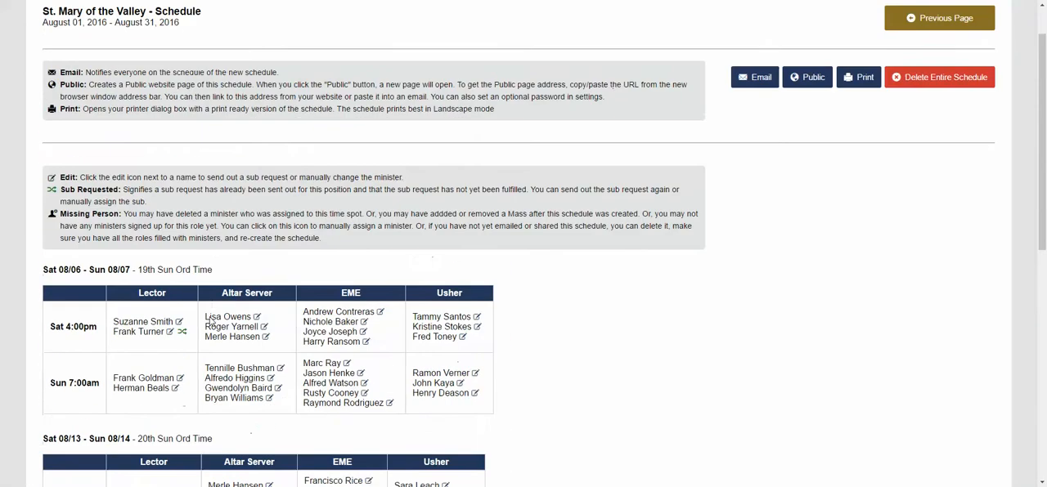
Reopen the same Lector's assignment to check its sub request notice and manual sub sources, and return to the Schedules page
{"action": "left_click", "coordinate": [170, 347]}
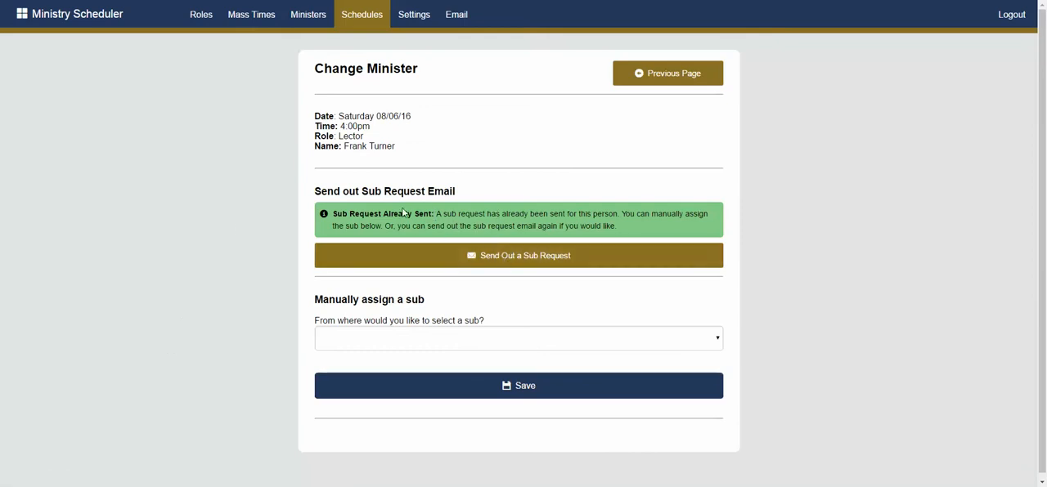
{"action": "left_click", "coordinate": [393, 343]}
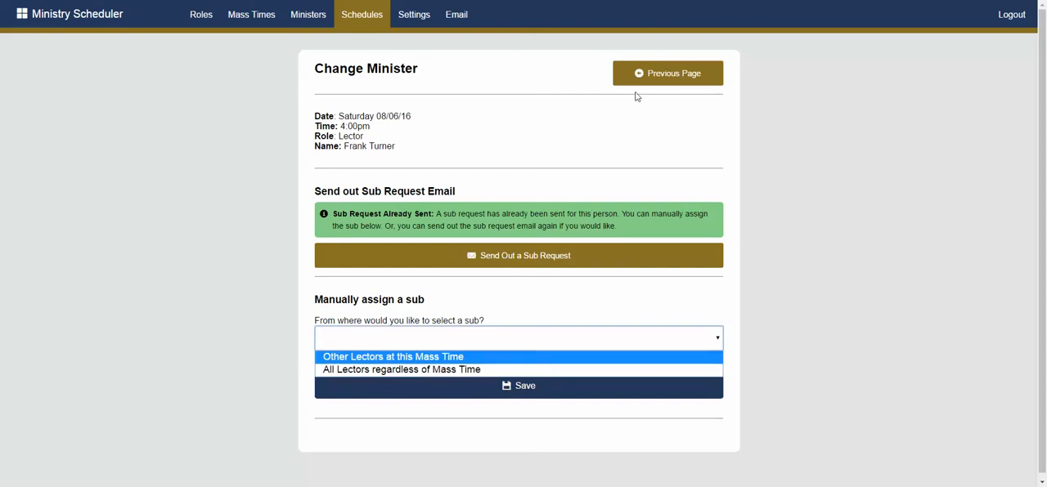
{"action": "left_click", "coordinate": [350, 18]}
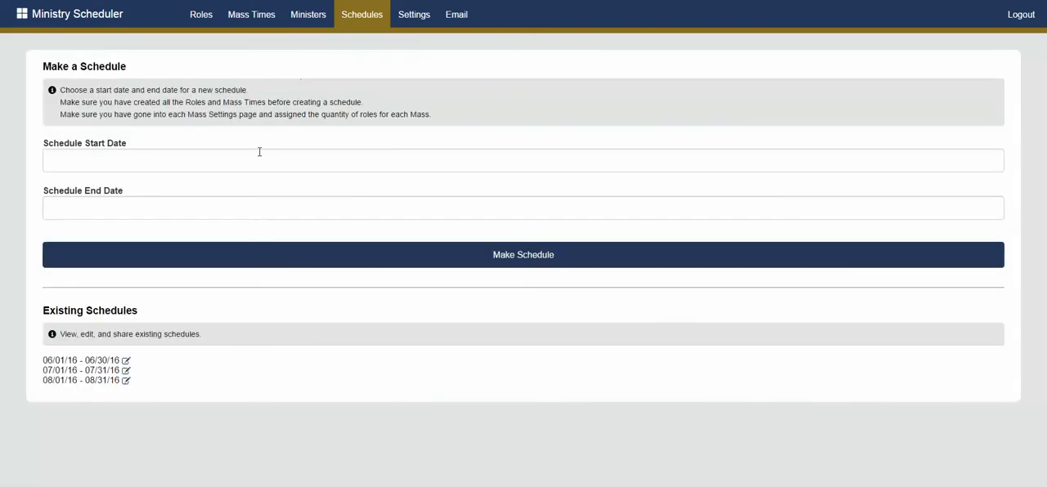
Reopen the 08/01/16 - 08/31/16 schedule and examine its weekly assignments and its email notification option
{"action": "left_click", "coordinate": [126, 381]}
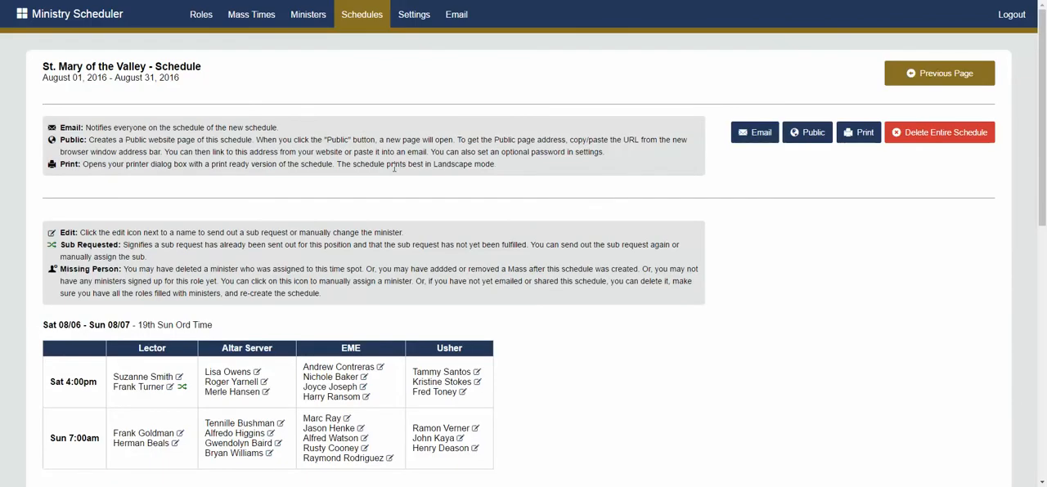
{"action": "scroll", "coordinate": [395, 167], "scroll_direction": "down", "scroll_amount": 4}
{"action": "scroll", "coordinate": [360, 261], "scroll_direction": "down", "scroll_amount": 1}
{"action": "scroll", "coordinate": [328, 254], "scroll_direction": "up", "scroll_amount": 2}
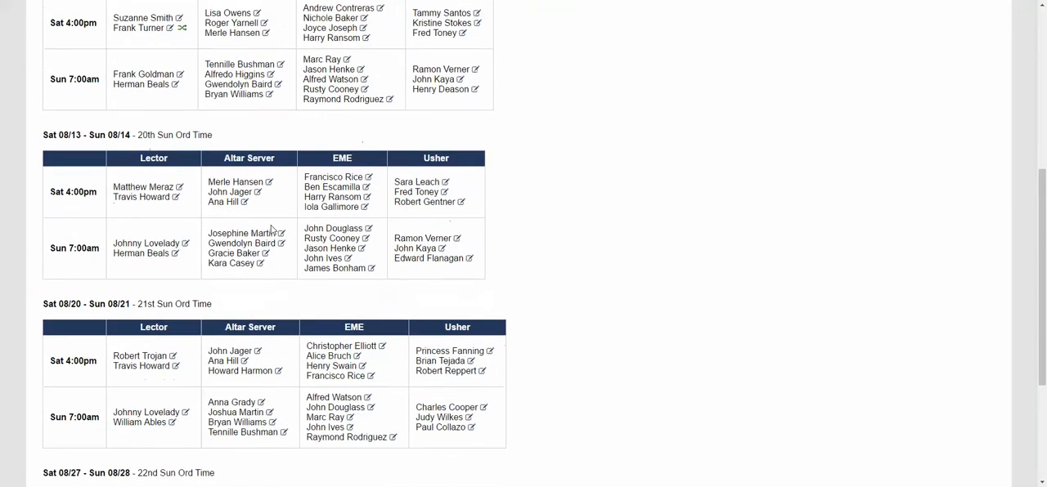
{"action": "scroll", "coordinate": [279, 238], "scroll_direction": "down", "scroll_amount": 4}
{"action": "scroll", "coordinate": [280, 236], "scroll_direction": "up", "scroll_amount": 7}
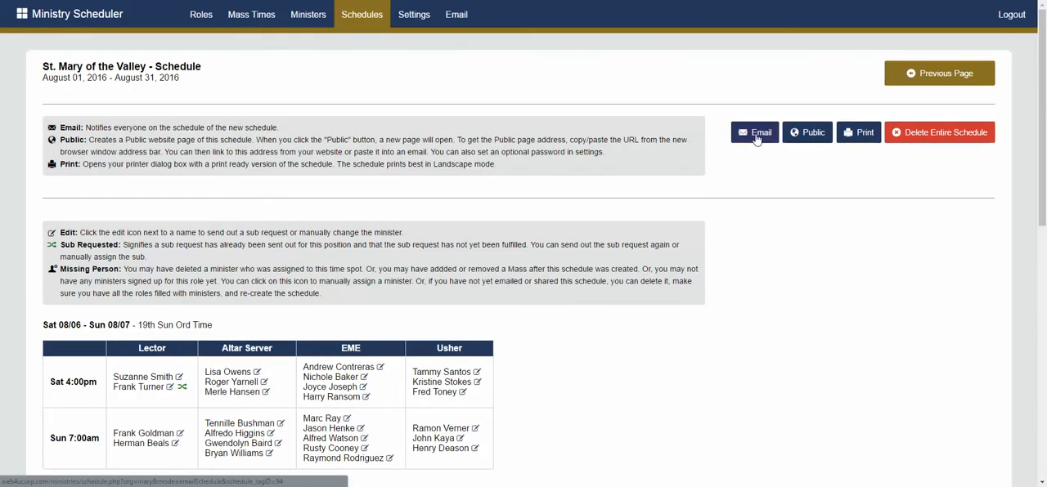
{"action": "left_click", "coordinate": [736, 139]}
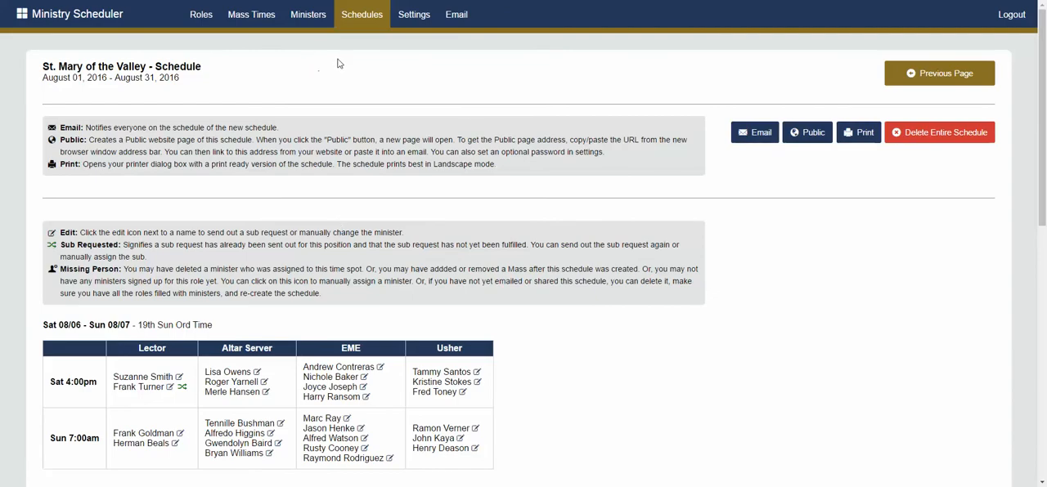
Look at the change options for the first Saturday 4:00pm Altar Server on 08/06 and return to the schedule
{"action": "scroll", "coordinate": [436, 165], "scroll_direction": "down", "scroll_amount": 1}
{"action": "scroll", "coordinate": [436, 165], "scroll_direction": "down", "scroll_amount": 1}
{"action": "scroll", "coordinate": [457, 211], "scroll_direction": "up", "scroll_amount": 2}
{"action": "scroll", "coordinate": [458, 211], "scroll_direction": "down", "scroll_amount": 5}
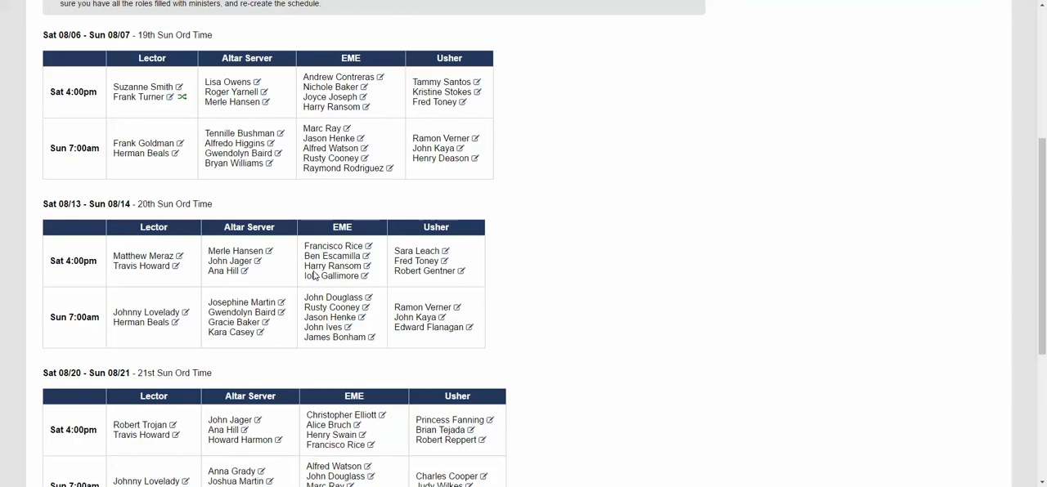
{"action": "scroll", "coordinate": [462, 242], "scroll_direction": "up", "scroll_amount": 3}
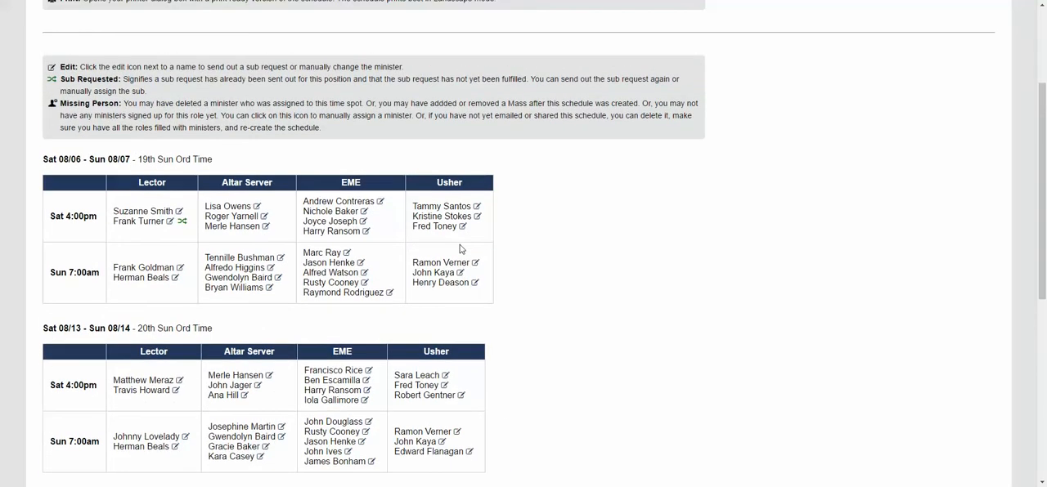
{"action": "scroll", "coordinate": [460, 249], "scroll_direction": "up", "scroll_amount": 2}
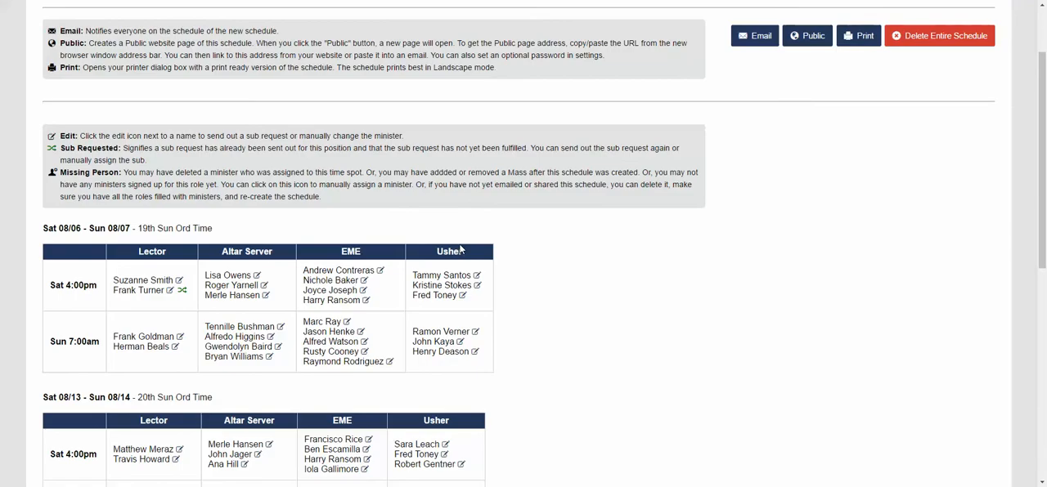
{"action": "left_click", "coordinate": [257, 276]}
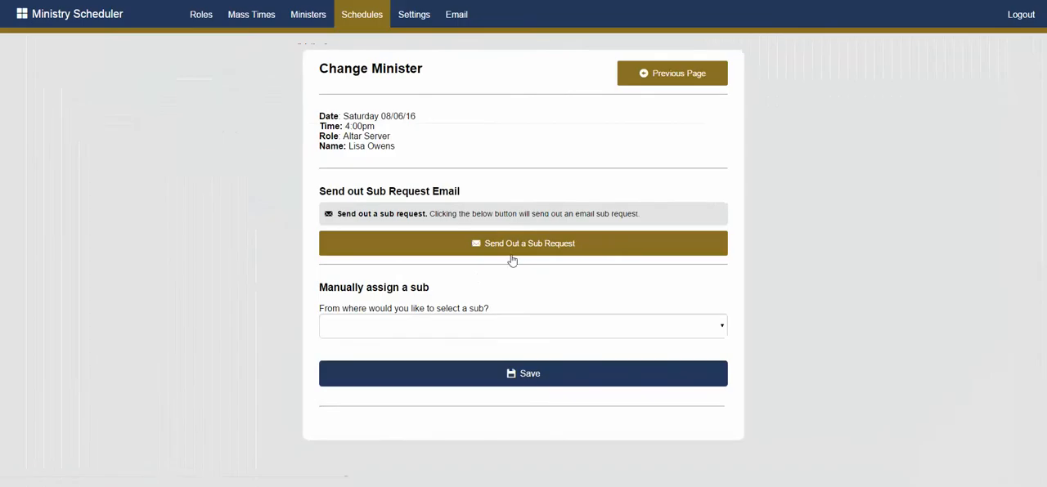
{"action": "left_click", "coordinate": [646, 82]}
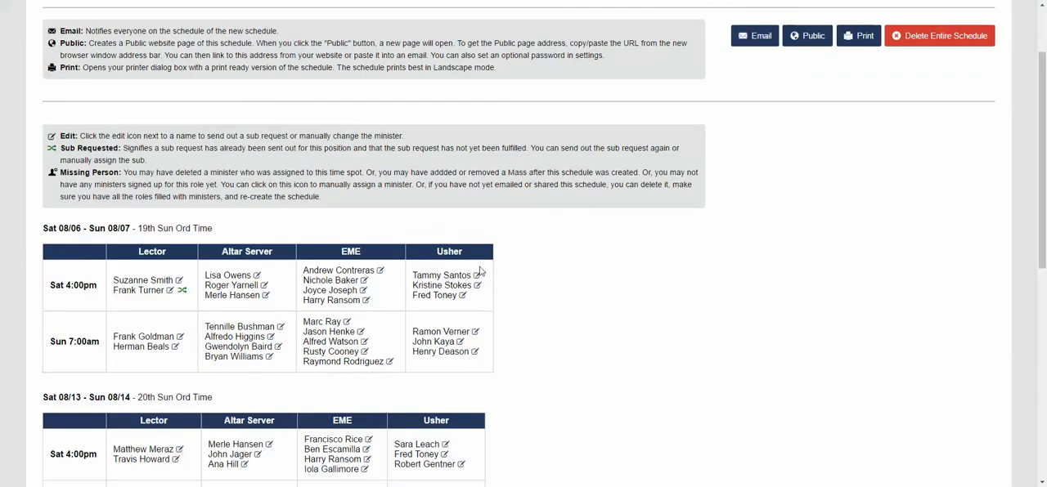
Review the 08/06 - 08/07 assignments and open the public page of the August 2016 schedule
{"action": "scroll", "coordinate": [481, 275], "scroll_direction": "up", "scroll_amount": 1}
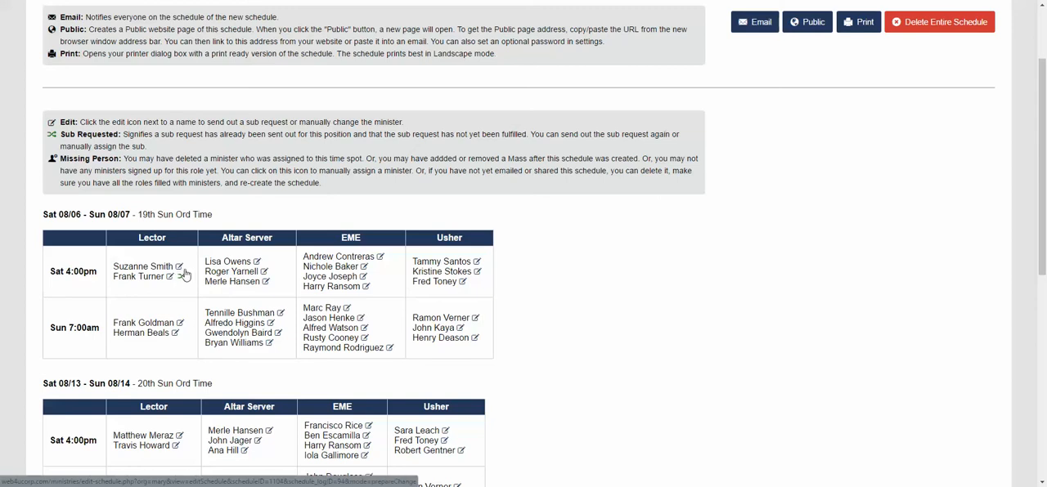
{"action": "scroll", "coordinate": [185, 304], "scroll_direction": "up", "scroll_amount": 1}
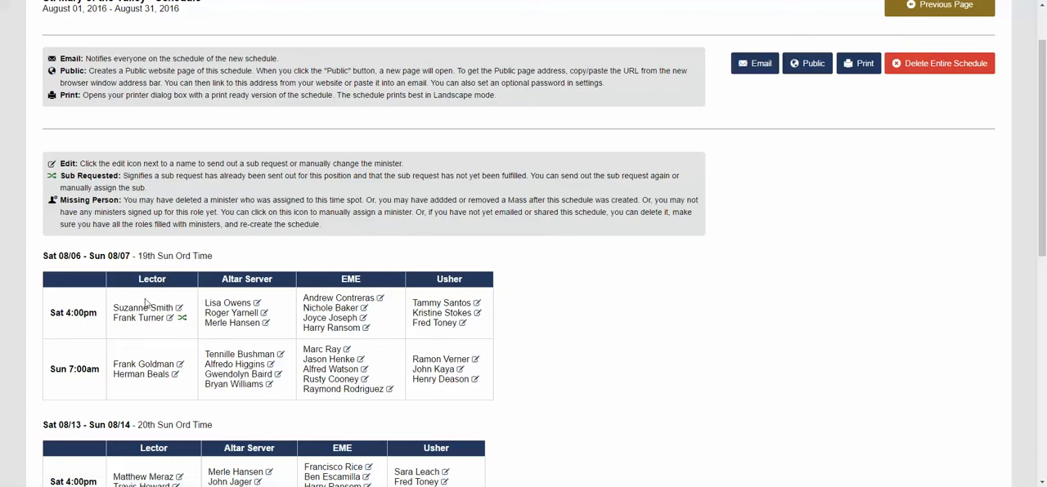
{"action": "scroll", "coordinate": [278, 327], "scroll_direction": "down", "scroll_amount": 1}
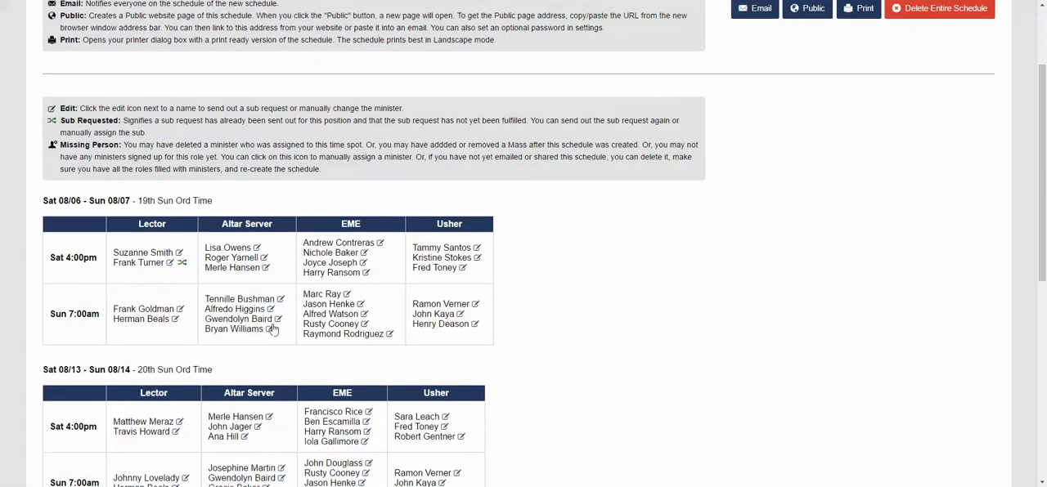
{"action": "scroll", "coordinate": [273, 329], "scroll_direction": "up", "scroll_amount": 1}
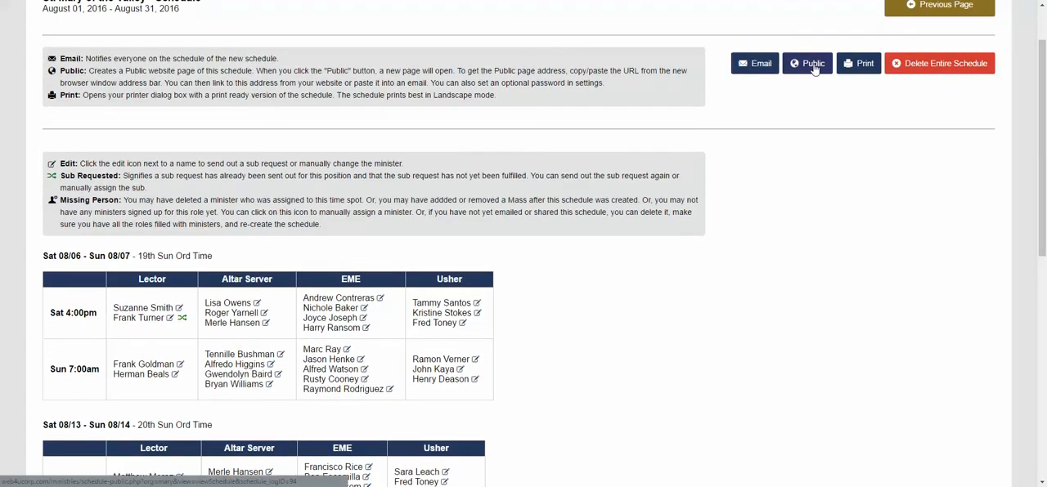
{"action": "scroll", "coordinate": [251, 229], "scroll_direction": "down", "scroll_amount": 1}
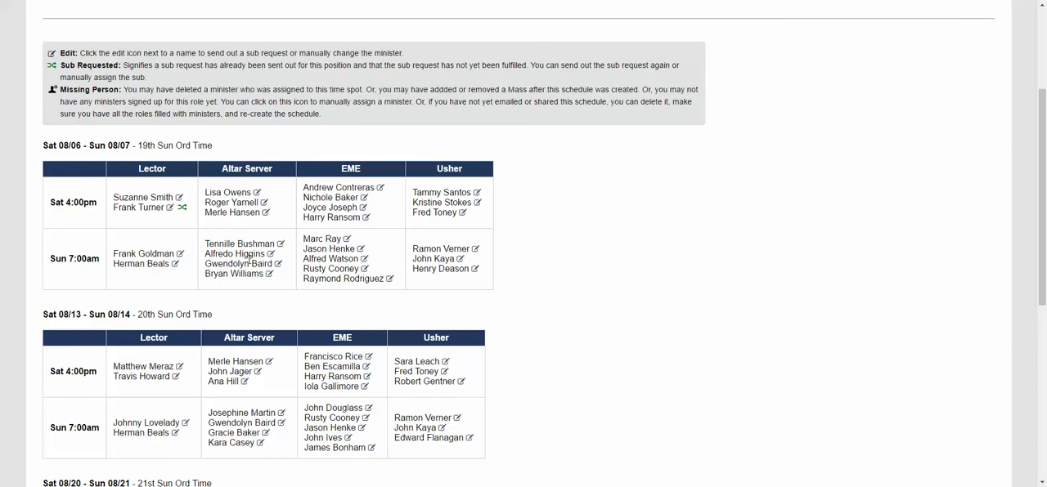
{"action": "scroll", "coordinate": [248, 253], "scroll_direction": "up", "scroll_amount": 1}
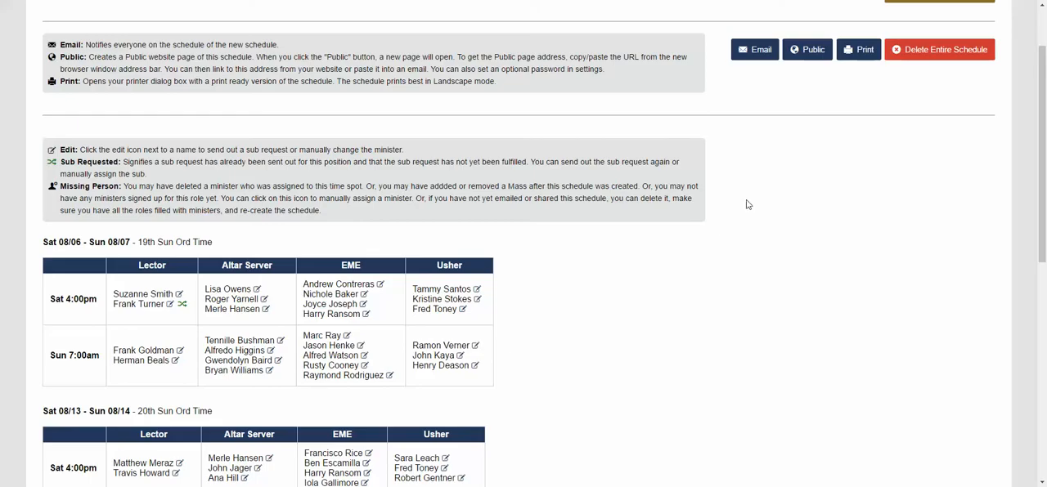
{"action": "left_click", "coordinate": [806, 50]}
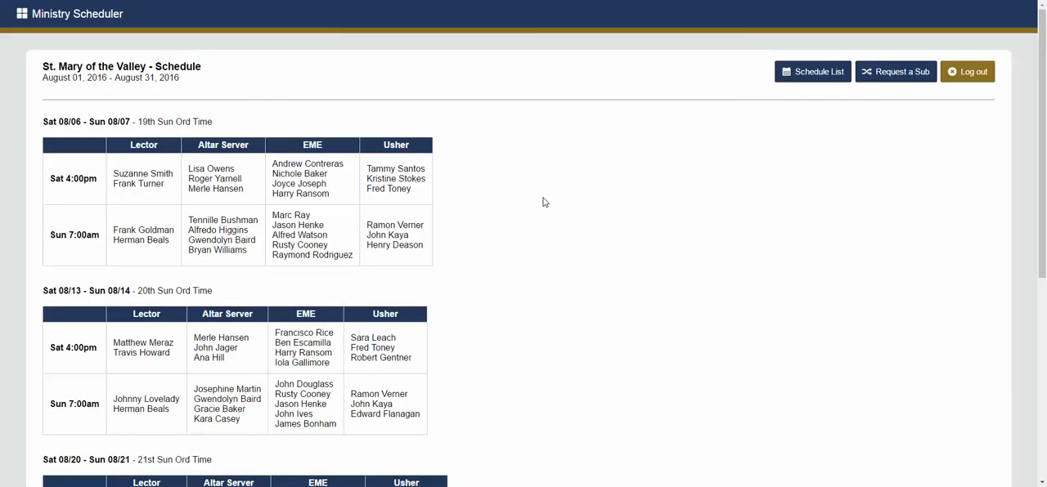
Open the public Request a Sub form and examine its email field, leaving it empty
{"action": "left_click", "coordinate": [891, 75]}
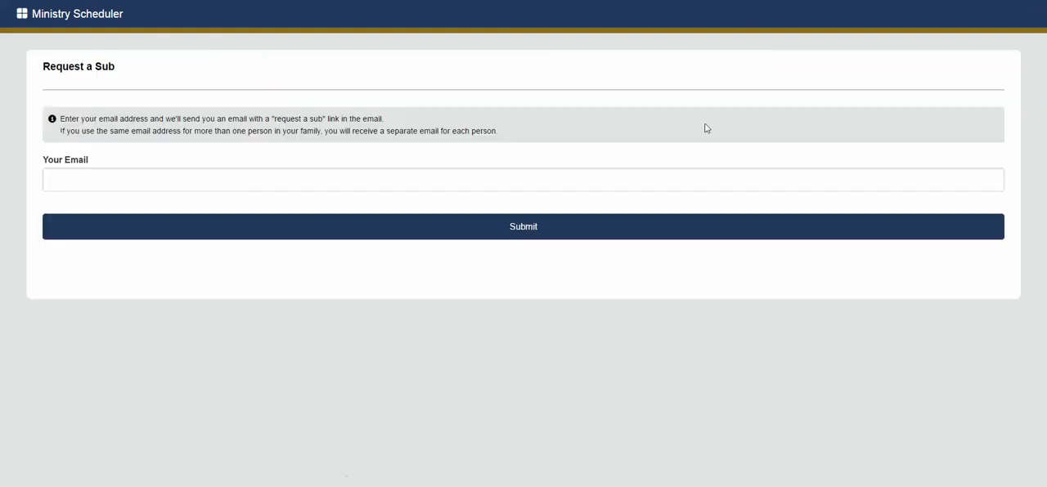
{"action": "left_click", "coordinate": [131, 177]}
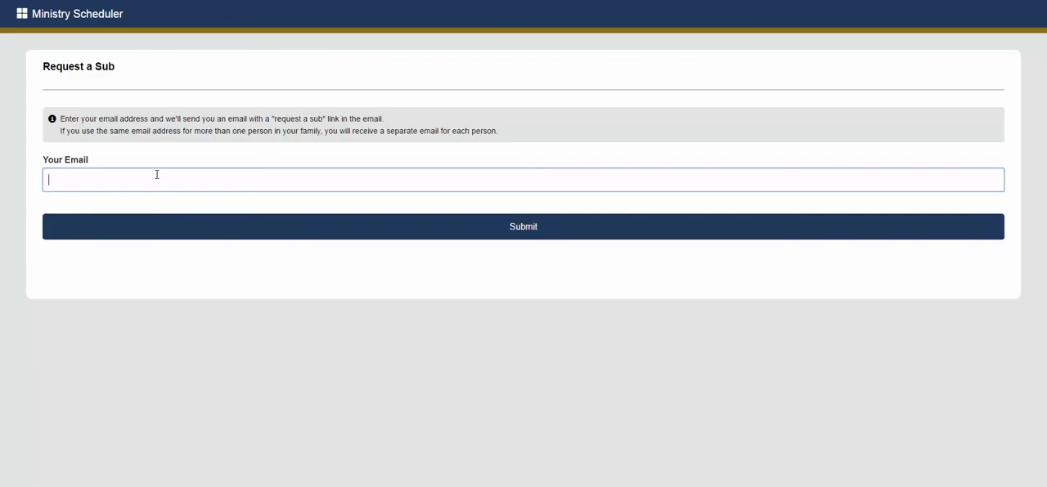
{"action": "left_click", "coordinate": [156, 174]}
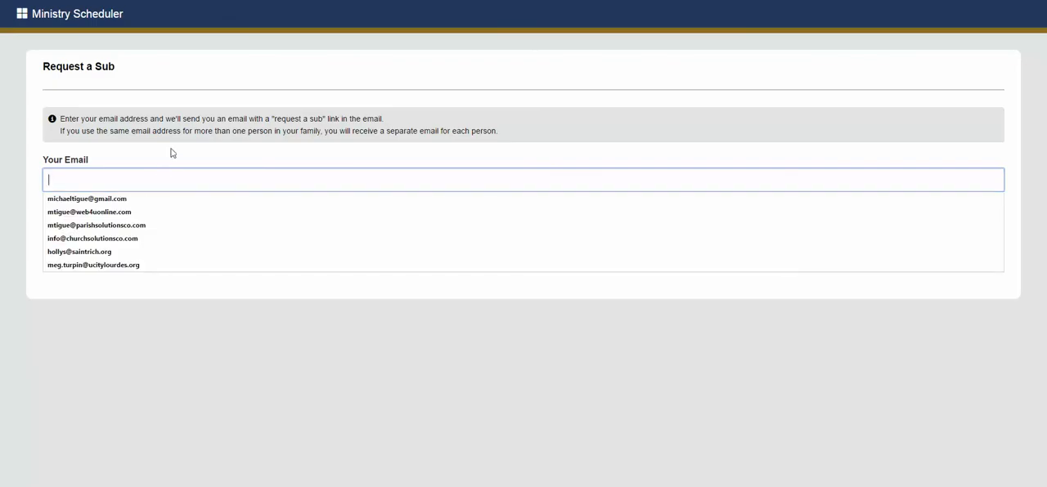
{"action": "left_click", "coordinate": [172, 153]}
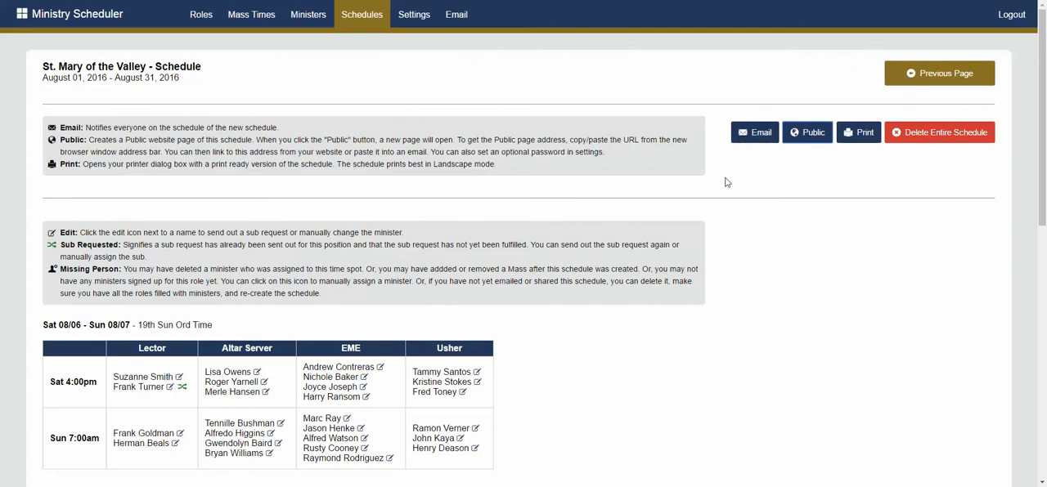
Open the print preview of the August 2016 schedule, examine its weekly pages, and cancel without printing
{"action": "left_click", "coordinate": [853, 139]}
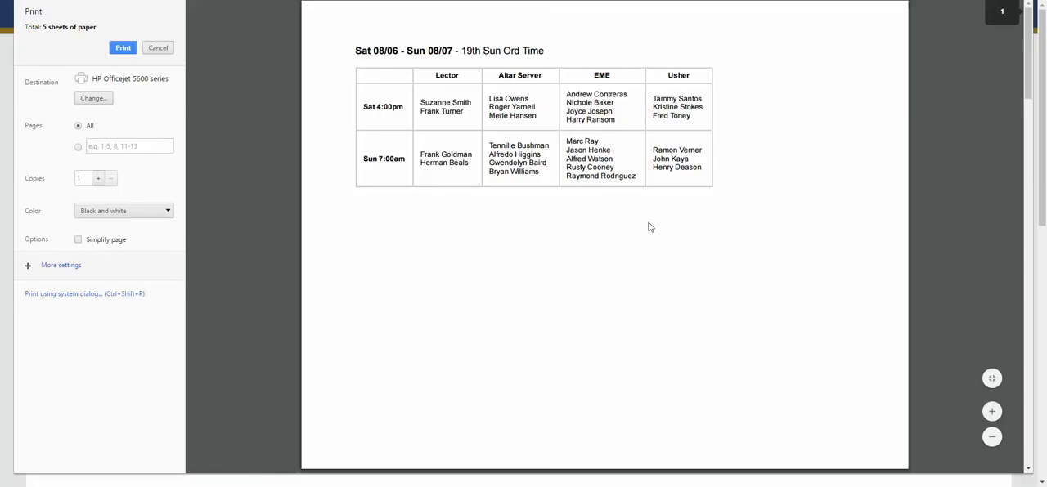
{"action": "scroll", "coordinate": [650, 227], "scroll_direction": "down", "scroll_amount": 5}
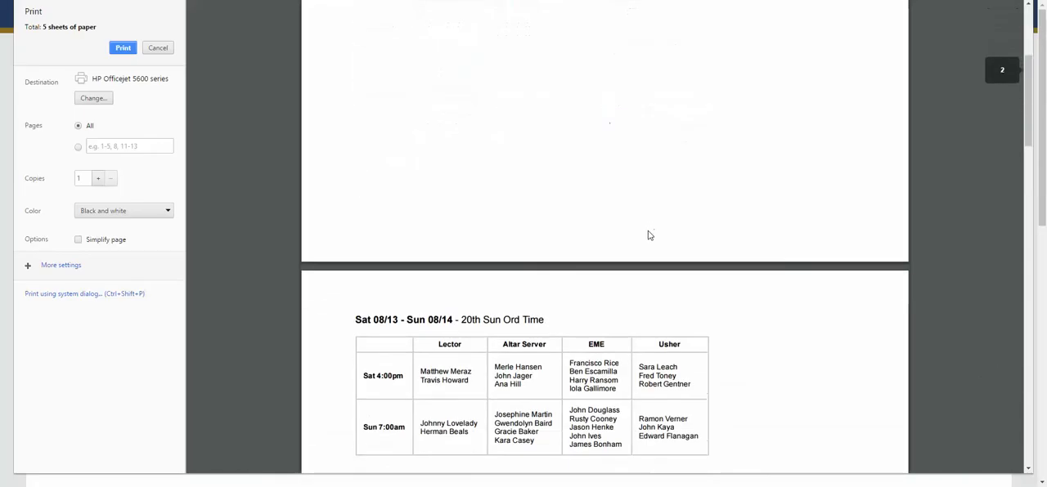
{"action": "scroll", "coordinate": [428, 183], "scroll_direction": "down", "scroll_amount": 2}
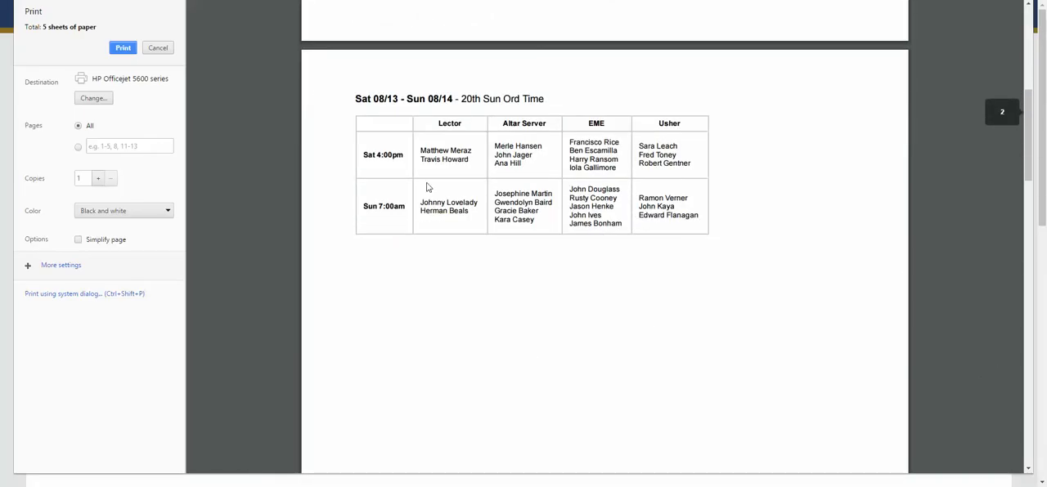
{"action": "scroll", "coordinate": [400, 164], "scroll_direction": "up", "scroll_amount": 1}
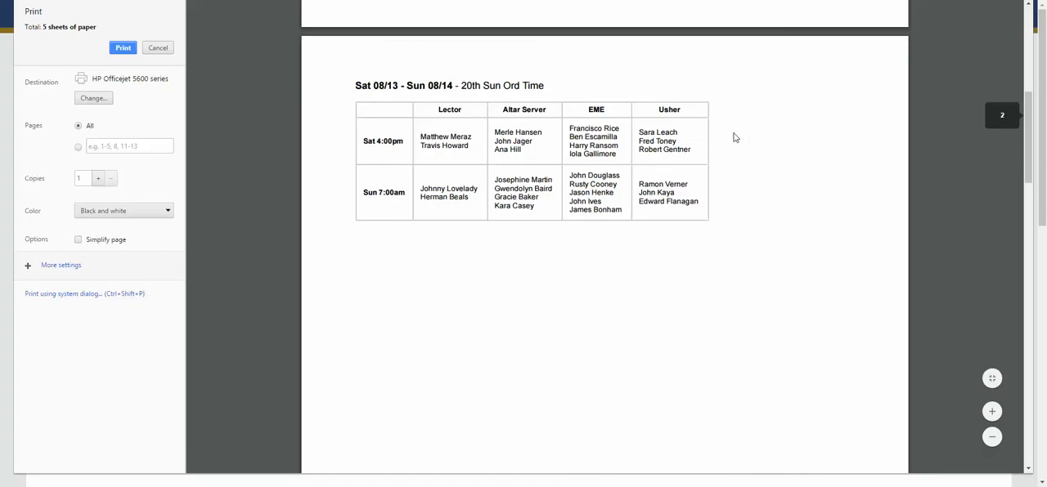
{"action": "scroll", "coordinate": [551, 173], "scroll_direction": "down", "scroll_amount": 2}
{"action": "scroll", "coordinate": [515, 234], "scroll_direction": "up", "scroll_amount": 3}
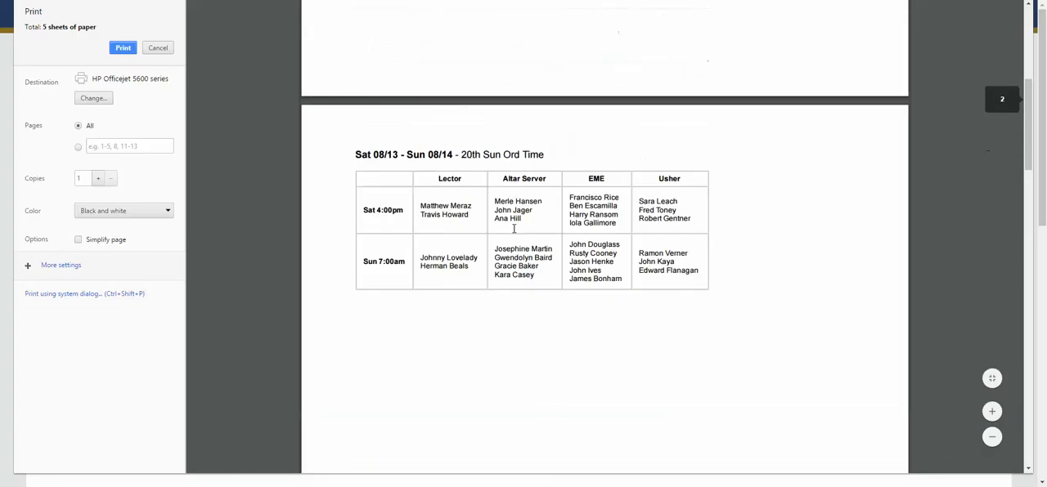
{"action": "scroll", "coordinate": [423, 236], "scroll_direction": "down", "scroll_amount": 6}
{"action": "scroll", "coordinate": [420, 242], "scroll_direction": "down", "scroll_amount": 2}
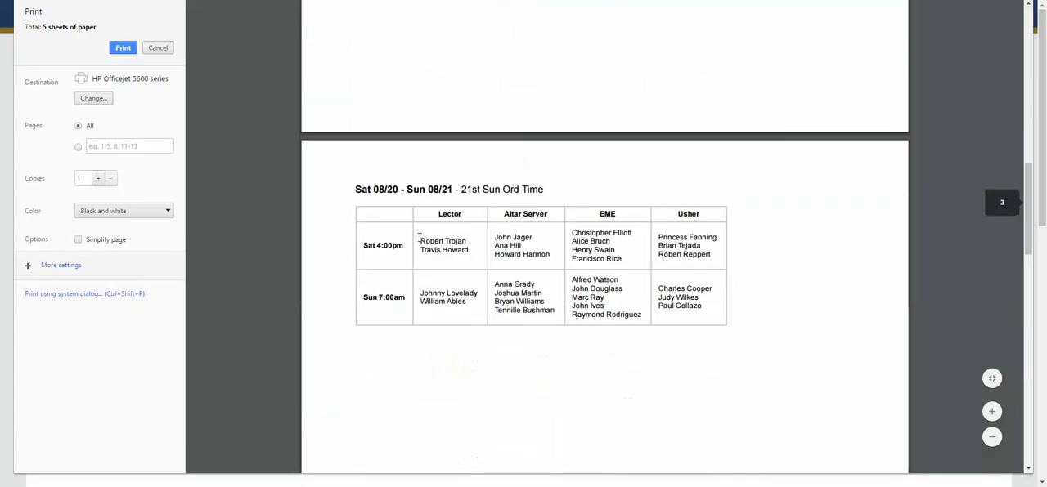
{"action": "scroll", "coordinate": [420, 242], "scroll_direction": "up", "scroll_amount": 10}
{"action": "scroll", "coordinate": [420, 242], "scroll_direction": "up", "scroll_amount": 2}
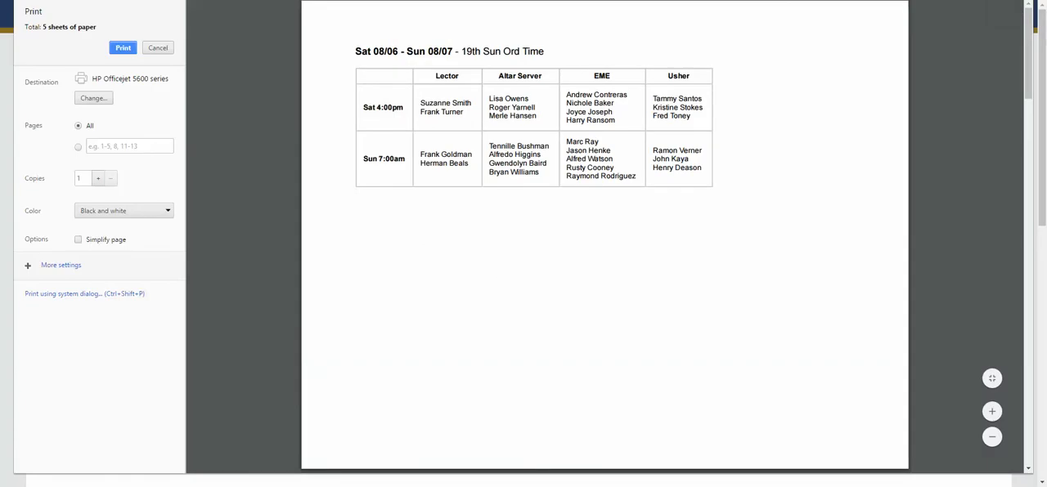
{"action": "left_click", "coordinate": [159, 49]}
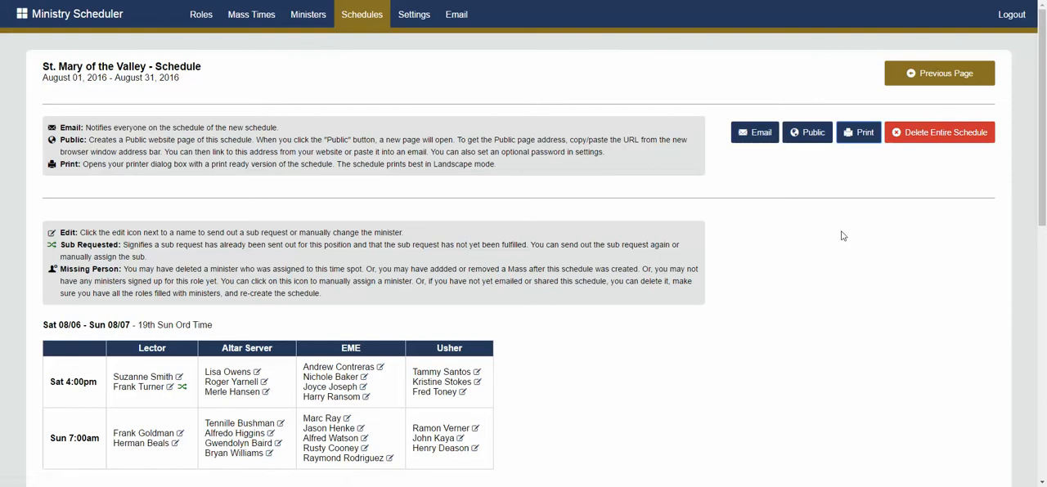
{"action": "scroll", "coordinate": [207, 200], "scroll_direction": "down", "scroll_amount": 1}
{"action": "scroll", "coordinate": [356, 230], "scroll_direction": "up", "scroll_amount": 1}
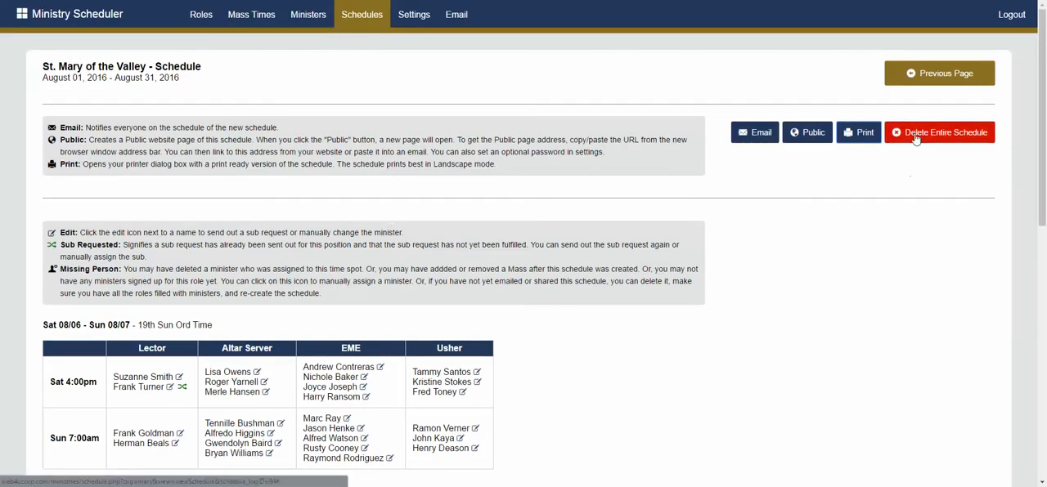
{"action": "scroll", "coordinate": [559, 241], "scroll_direction": "down", "scroll_amount": 3}
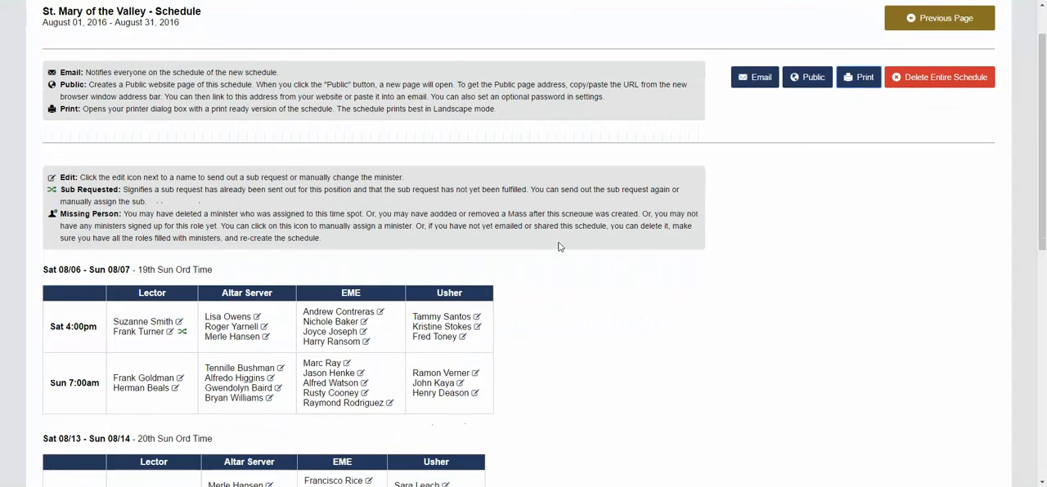
{"action": "scroll", "coordinate": [567, 266], "scroll_direction": "up", "scroll_amount": 3}
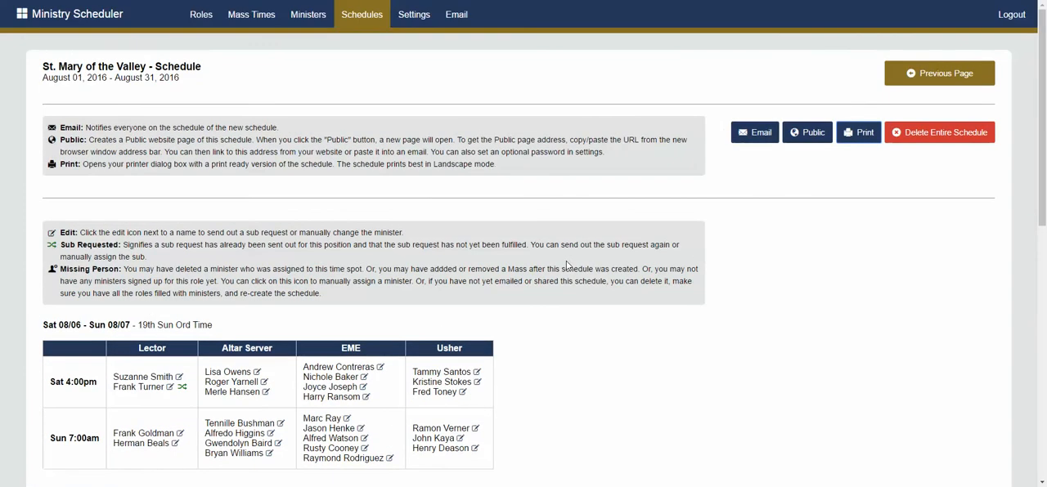
Open the settings and examine the choices for minister self sign-up and sign-up approval, leaving them at Yes and Require Approval
{"action": "left_click", "coordinate": [416, 25]}
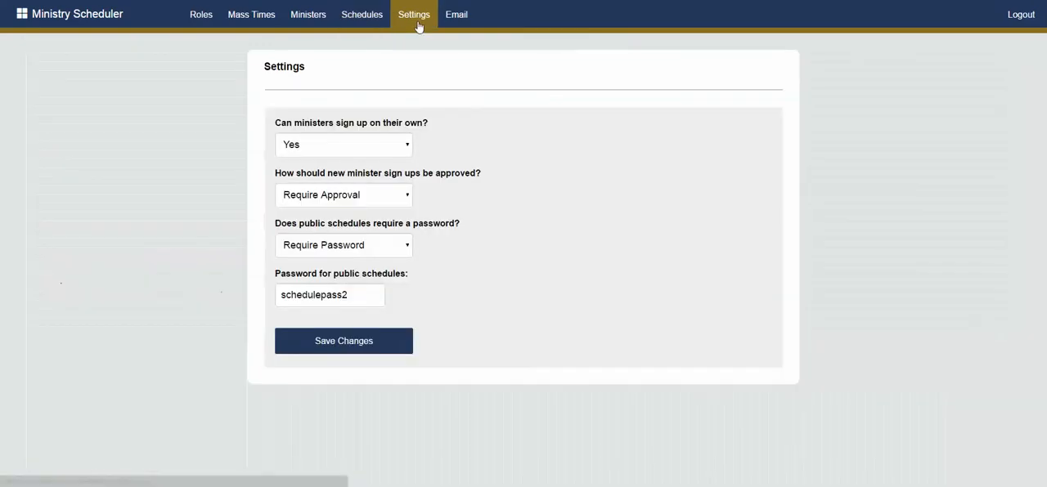
{"action": "left_click", "coordinate": [352, 148]}
{"action": "left_click", "coordinate": [352, 148]}
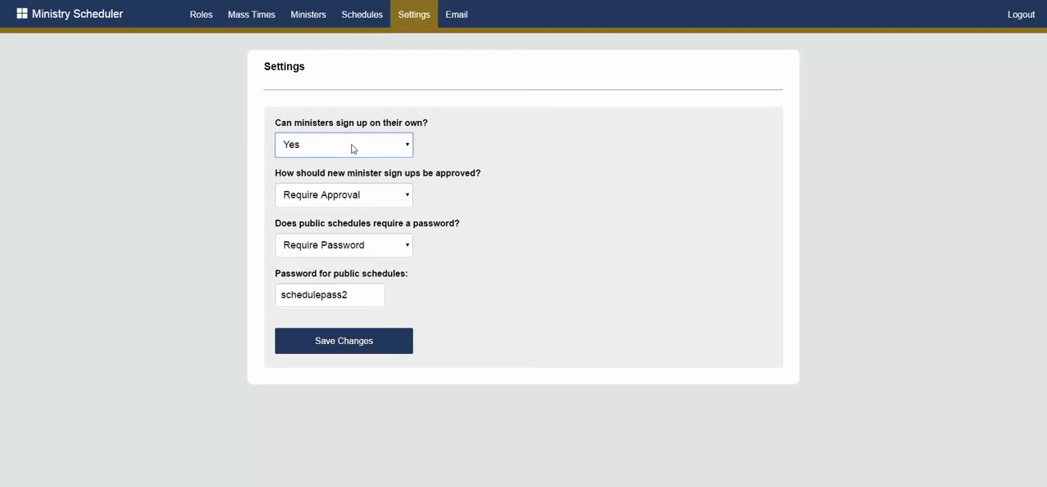
{"action": "left_click", "coordinate": [352, 148]}
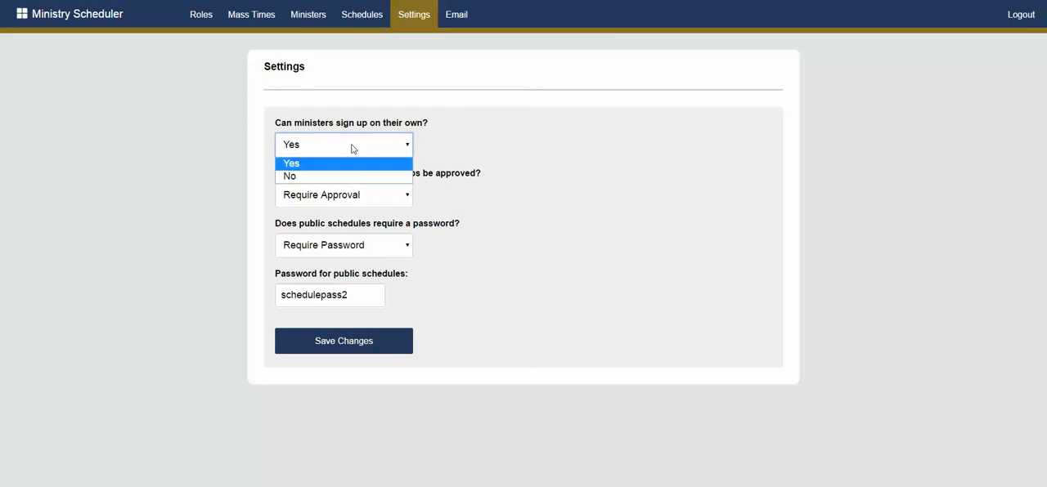
{"action": "left_click", "coordinate": [353, 179]}
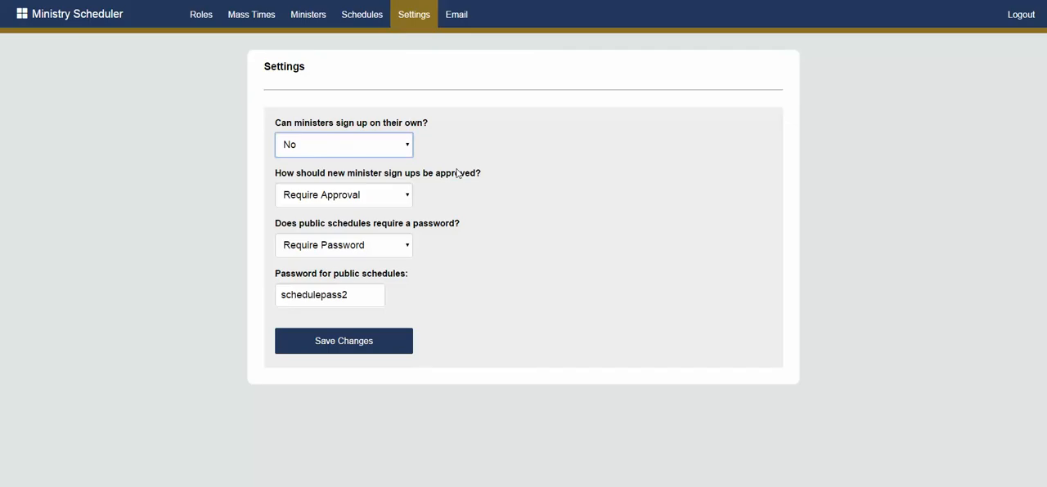
{"action": "left_click", "coordinate": [376, 142]}
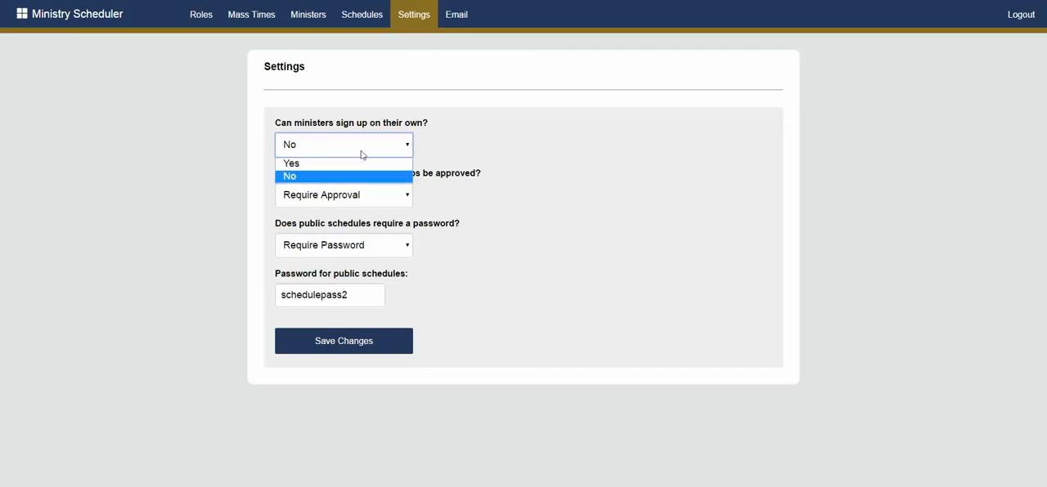
{"action": "left_click", "coordinate": [354, 162]}
{"action": "left_click", "coordinate": [358, 195]}
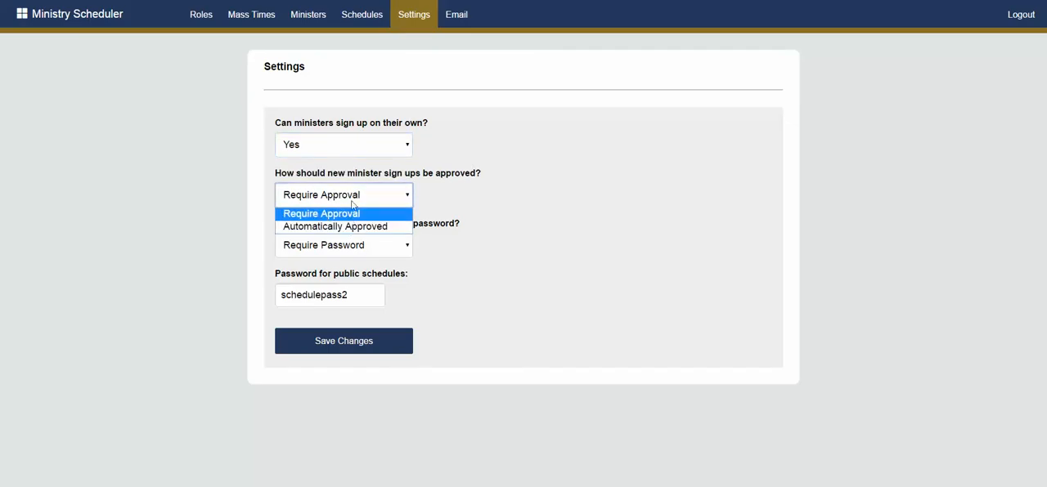
{"action": "left_click", "coordinate": [353, 202]}
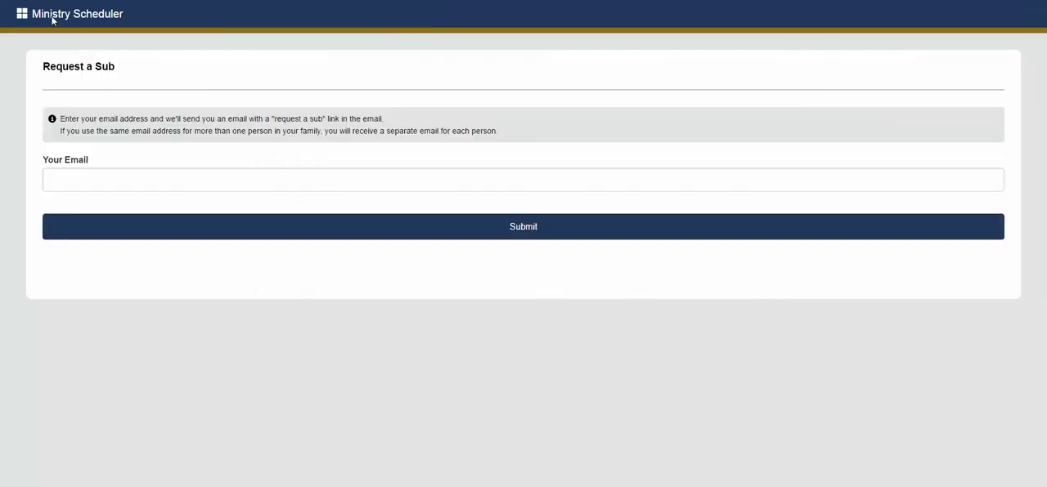
Open the public sign-up form and fill in the minister's first name, last name, email and phone number
{"action": "left_click", "coordinate": [52, 19]}
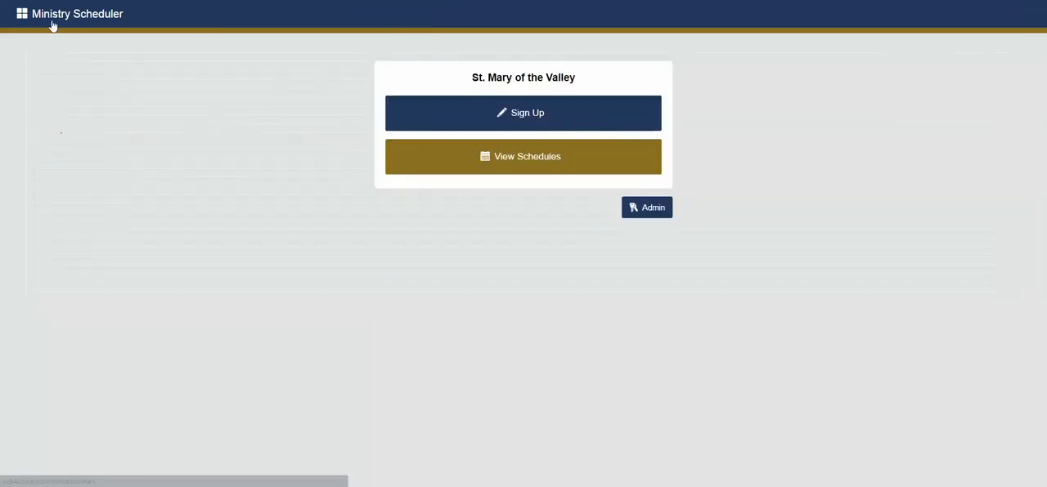
{"action": "left_click", "coordinate": [525, 126]}
{"action": "type", "text": "Test"}
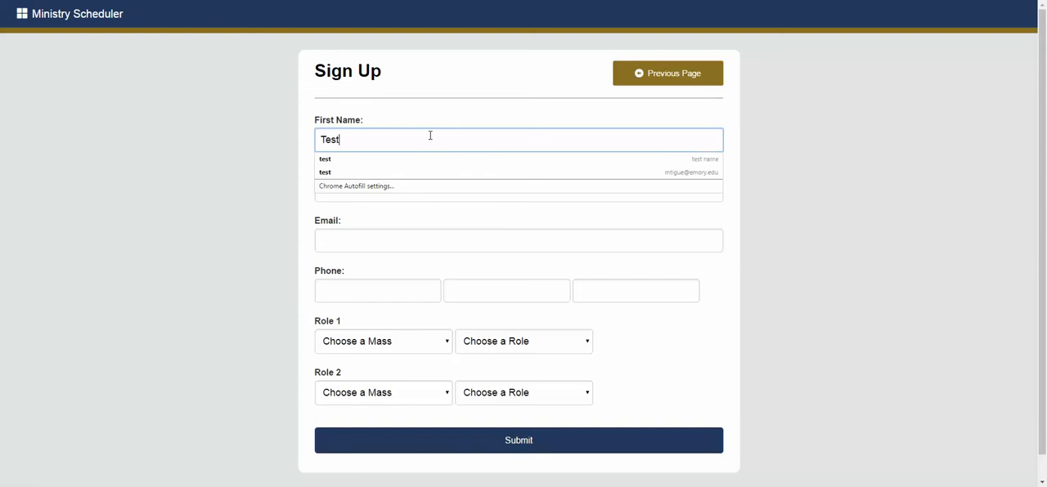
{"action": "left_click", "coordinate": [381, 184]}
{"action": "type", "text": "Test"}
{"action": "left_click", "coordinate": [371, 239]}
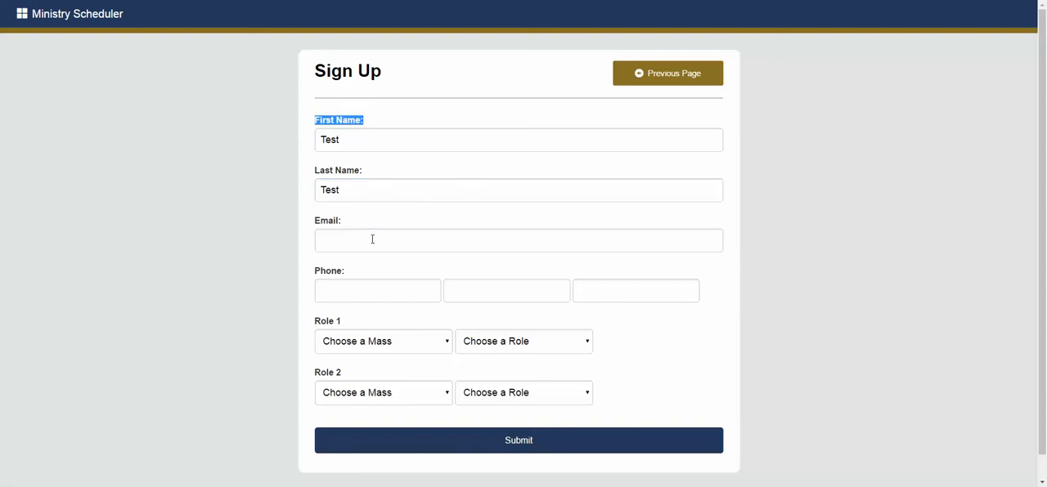
{"action": "type", "text": "test"}
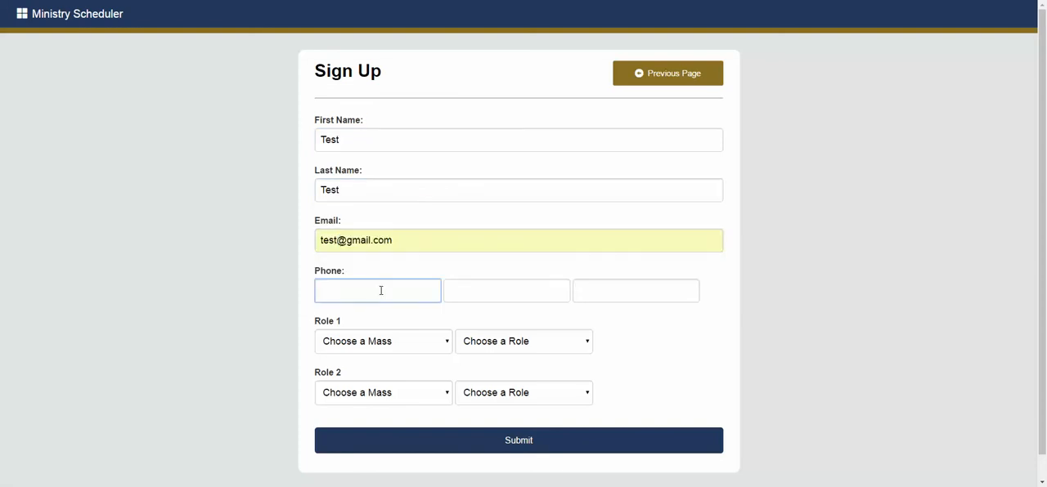
{"action": "type", "text": "5555"}
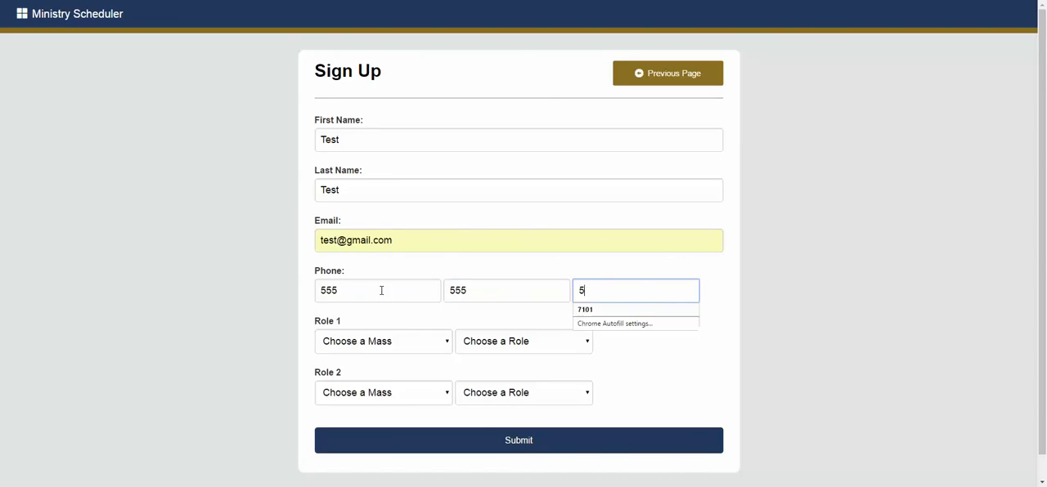
{"action": "type", "text": "555555"}
Choose the Sunday - 7:00am Mass and the Lector role for Role 1, and submit the sign-up
{"action": "left_click", "coordinate": [391, 341]}
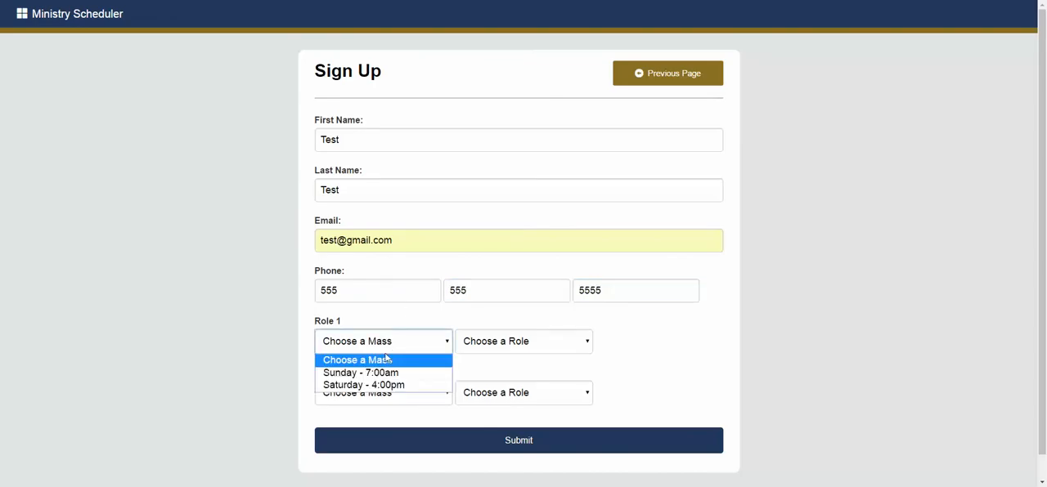
{"action": "left_click", "coordinate": [418, 369]}
{"action": "left_click", "coordinate": [497, 343]}
{"action": "left_click", "coordinate": [496, 372]}
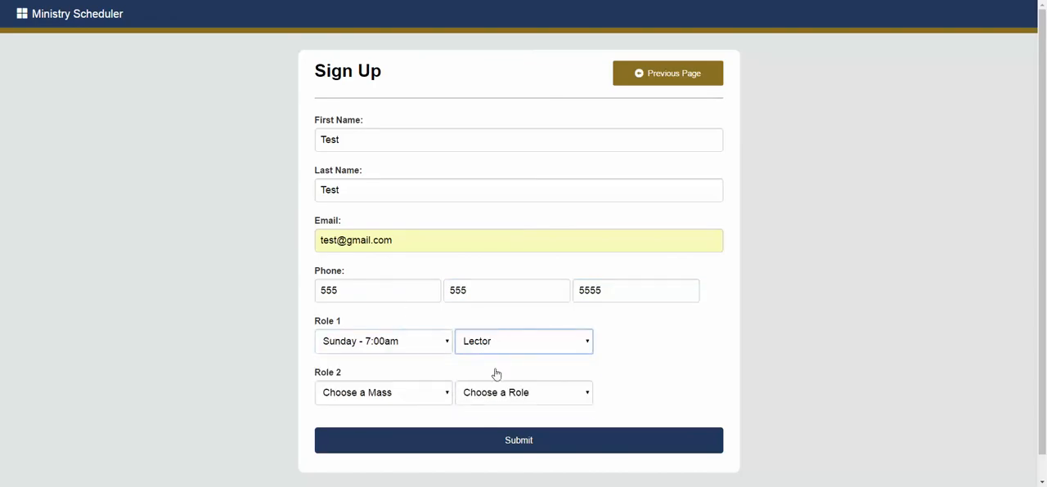
{"action": "left_click", "coordinate": [532, 450]}
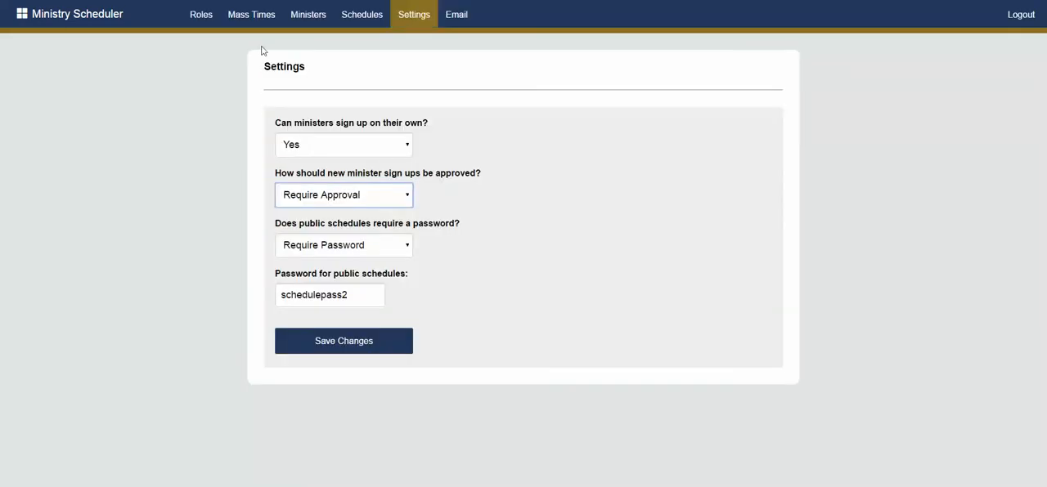
Log in to the admin area with the prefilled password and open the ministers list to check for pending sign-ups
{"action": "left_click", "coordinate": [299, 17]}
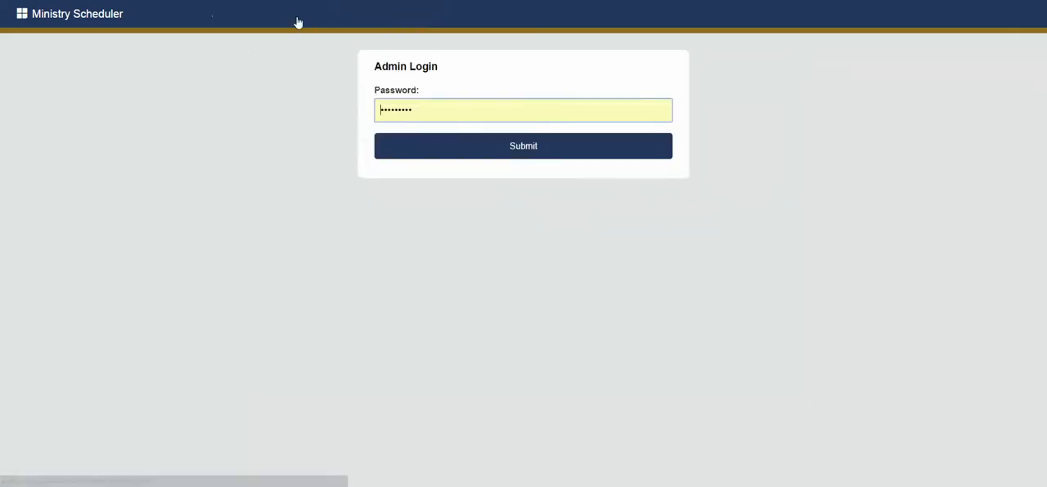
{"action": "left_click", "coordinate": [493, 148]}
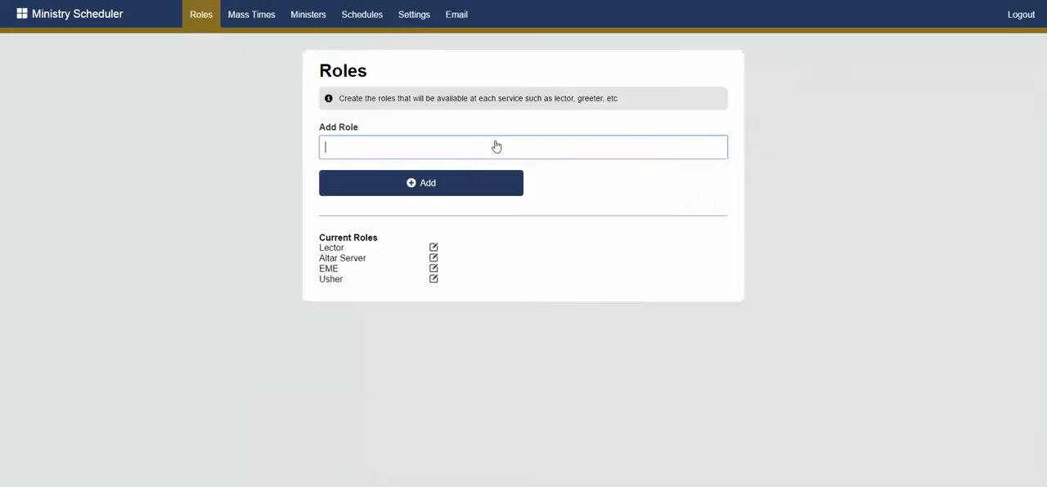
{"action": "left_click", "coordinate": [299, 16]}
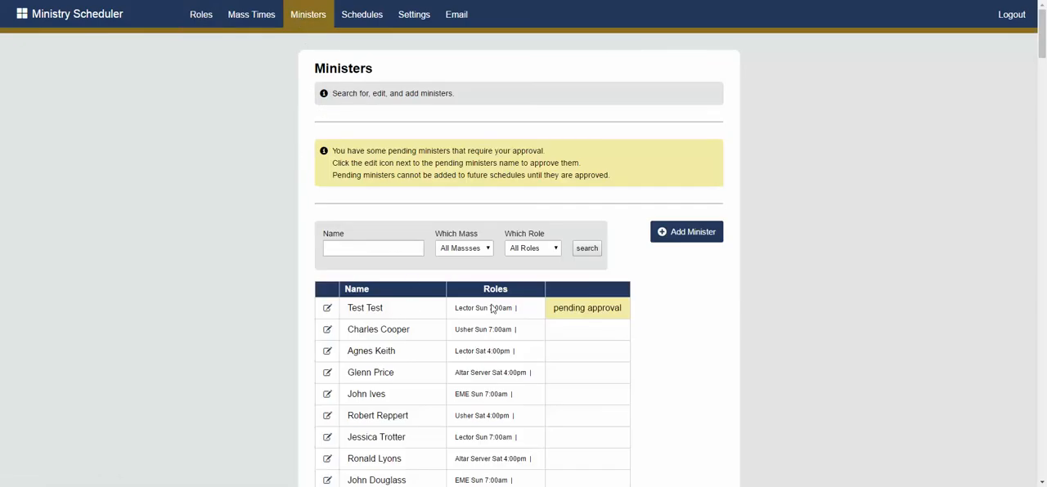
{"action": "scroll", "coordinate": [570, 263], "scroll_direction": "down", "scroll_amount": 1}
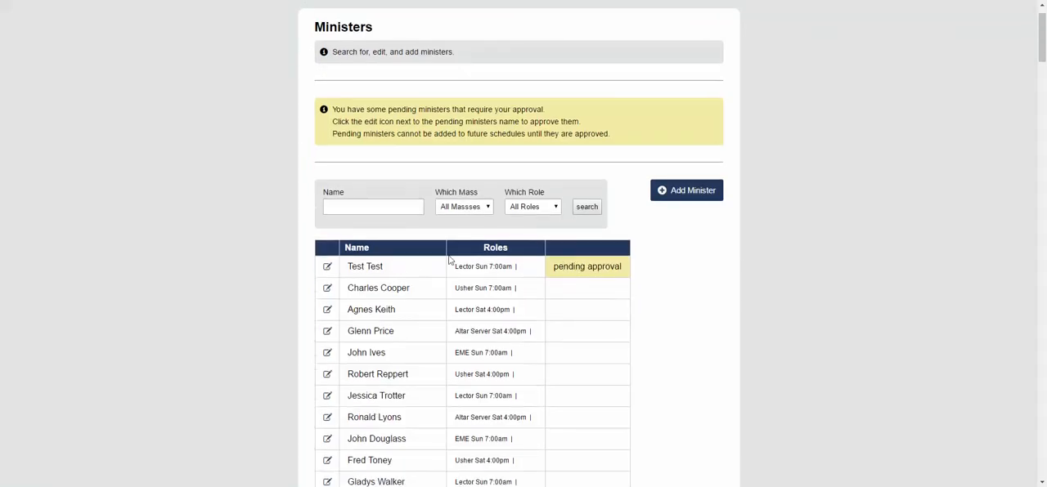
{"action": "scroll", "coordinate": [591, 269], "scroll_direction": "up", "scroll_amount": 1}
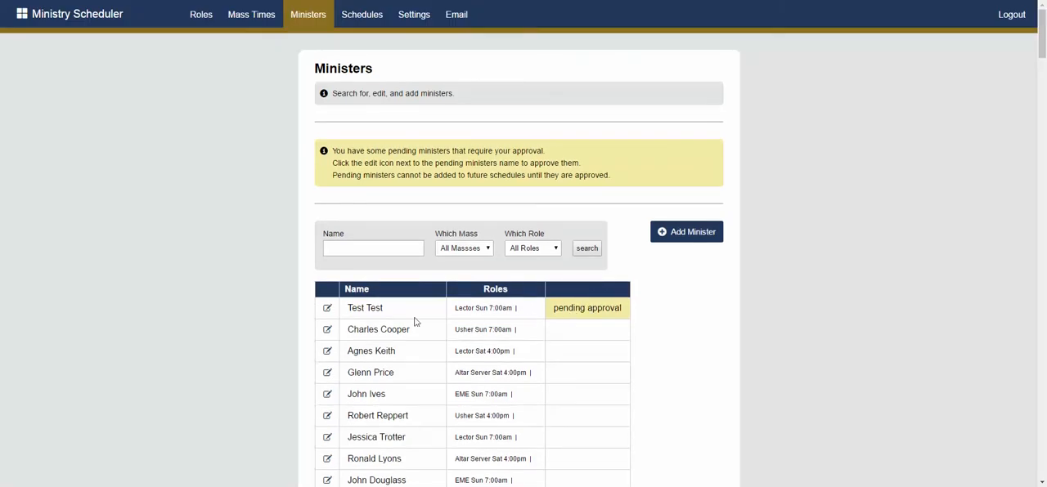
Open the pending minister's record, review the details and roles, set the status to approved and save the changes
{"action": "left_click", "coordinate": [329, 313]}
{"action": "scroll", "coordinate": [236, 260], "scroll_direction": "down", "scroll_amount": 2}
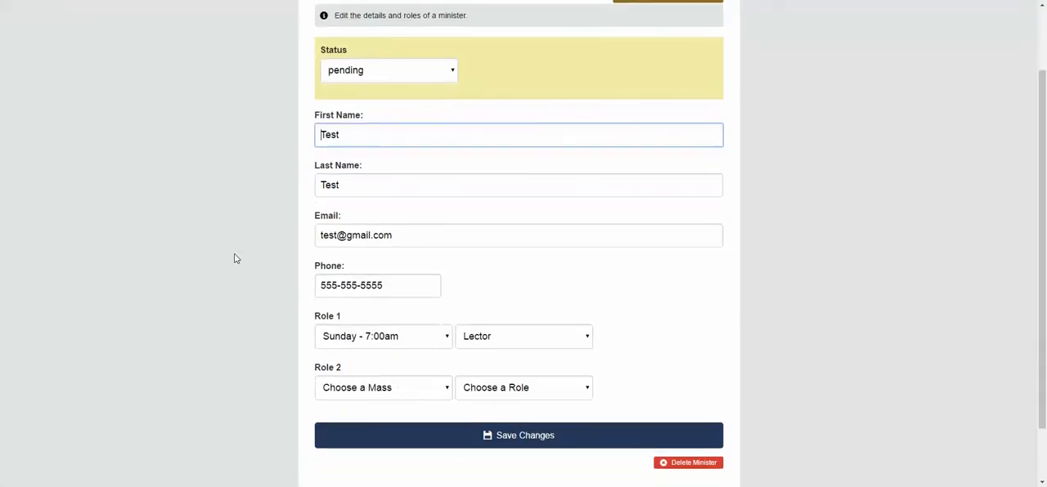
{"action": "scroll", "coordinate": [236, 259], "scroll_direction": "up", "scroll_amount": 2}
{"action": "scroll", "coordinate": [292, 252], "scroll_direction": "down", "scroll_amount": 2}
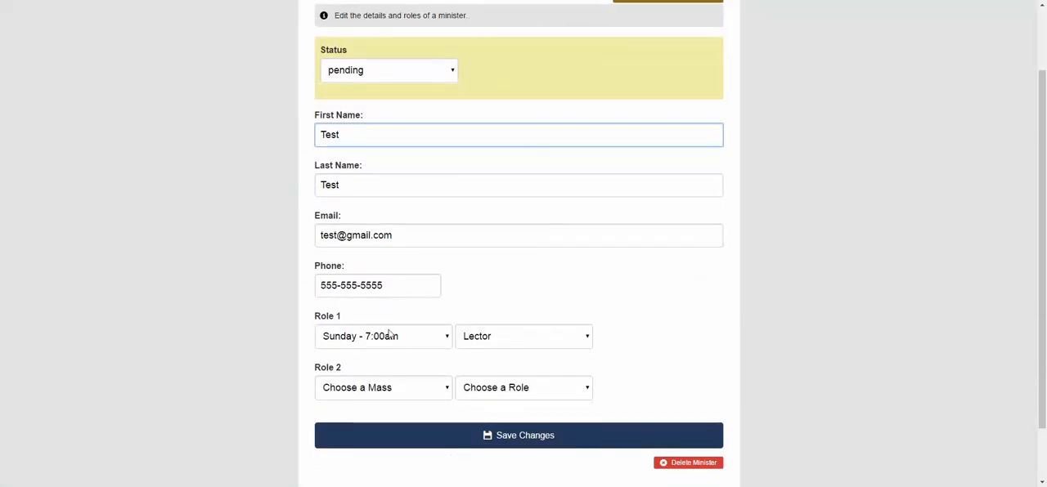
{"action": "scroll", "coordinate": [377, 178], "scroll_direction": "up", "scroll_amount": 2}
{"action": "scroll", "coordinate": [400, 231], "scroll_direction": "down", "scroll_amount": 2}
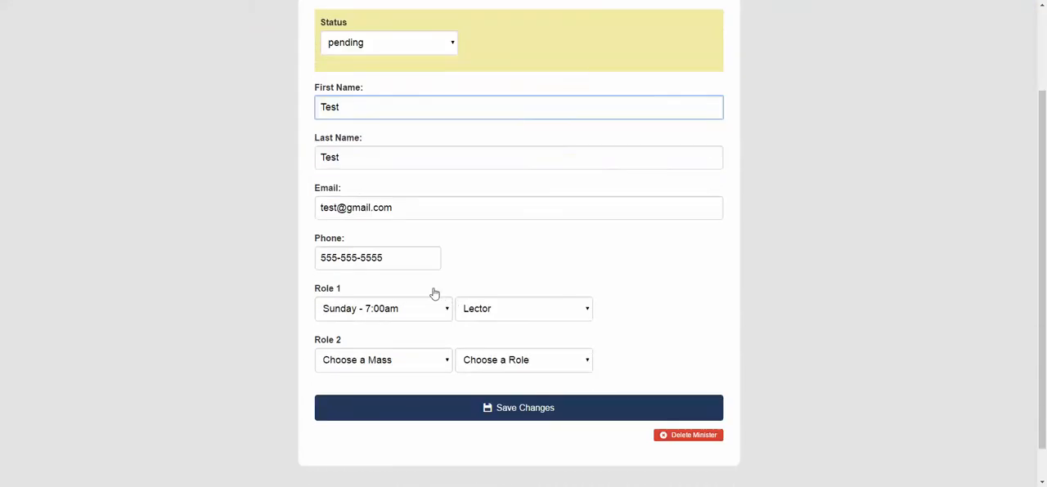
{"action": "scroll", "coordinate": [433, 296], "scroll_direction": "up", "scroll_amount": 2}
{"action": "left_click", "coordinate": [448, 126]}
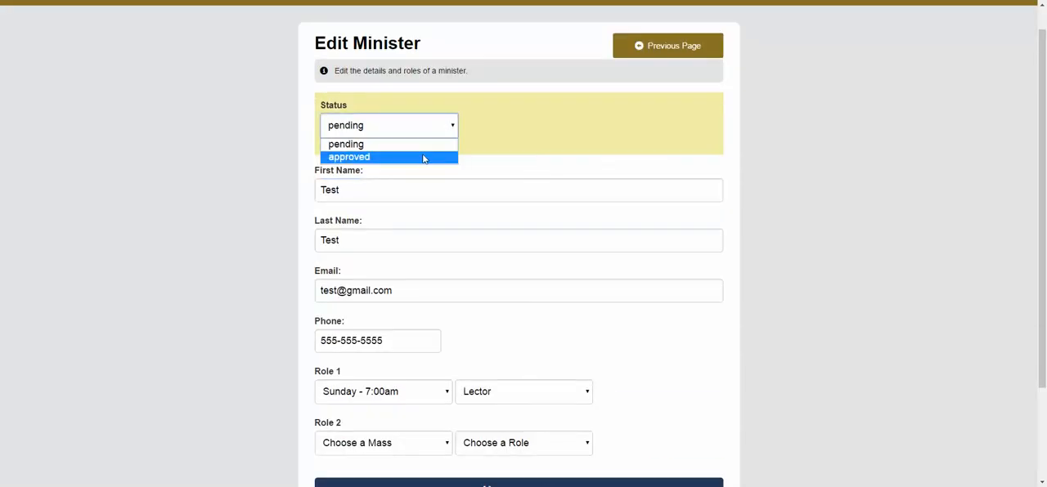
{"action": "left_click", "coordinate": [423, 157]}
{"action": "scroll", "coordinate": [659, 218], "scroll_direction": "down", "scroll_amount": 2}
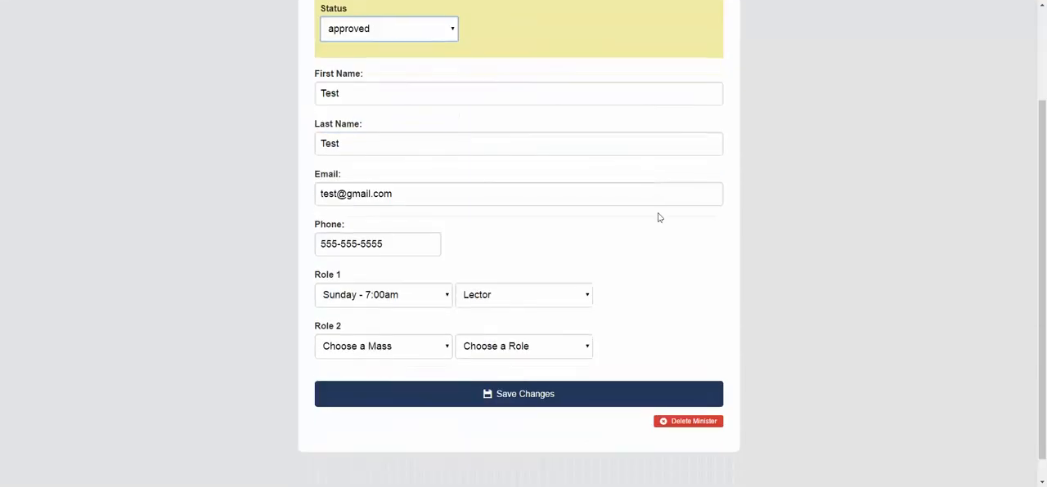
{"action": "left_click", "coordinate": [530, 396]}
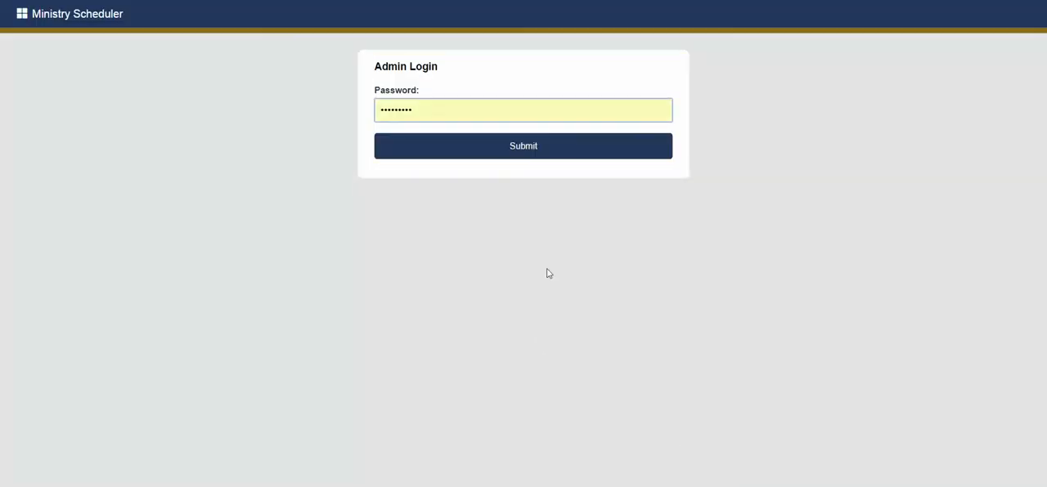
Log in to the admin area again with the prefilled password and open the ministers list
{"action": "left_click", "coordinate": [476, 150]}
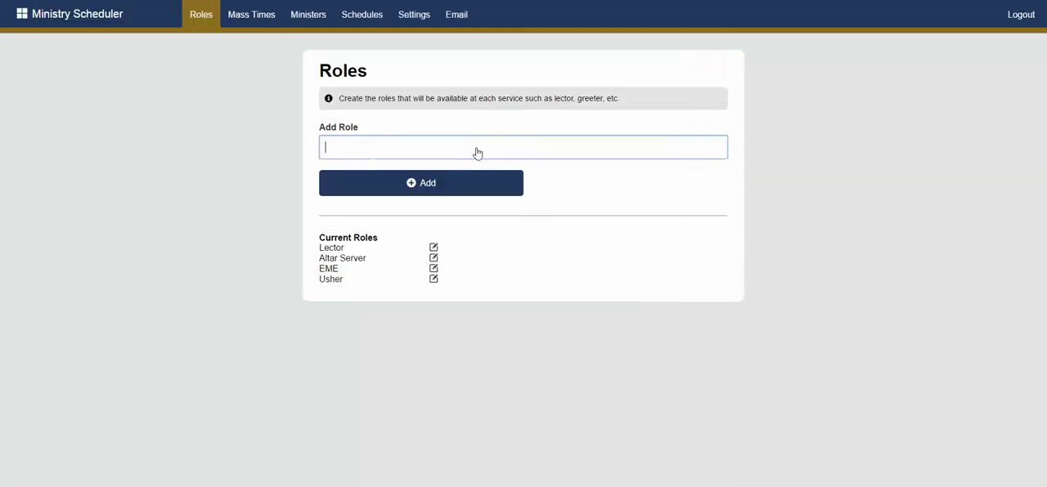
{"action": "left_click", "coordinate": [301, 22]}
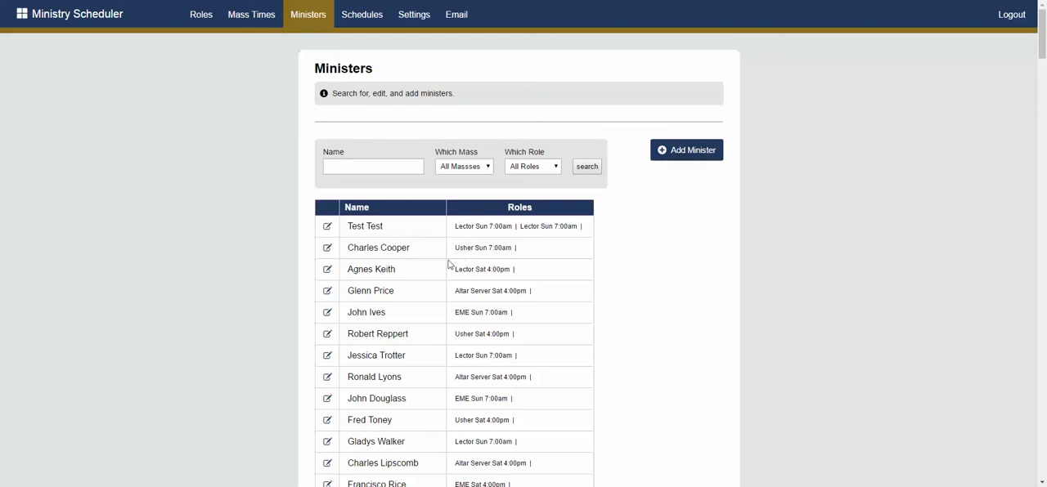
Open the settings and examine the public schedule password options, leaving the choice at Require Password
{"action": "left_click", "coordinate": [418, 21]}
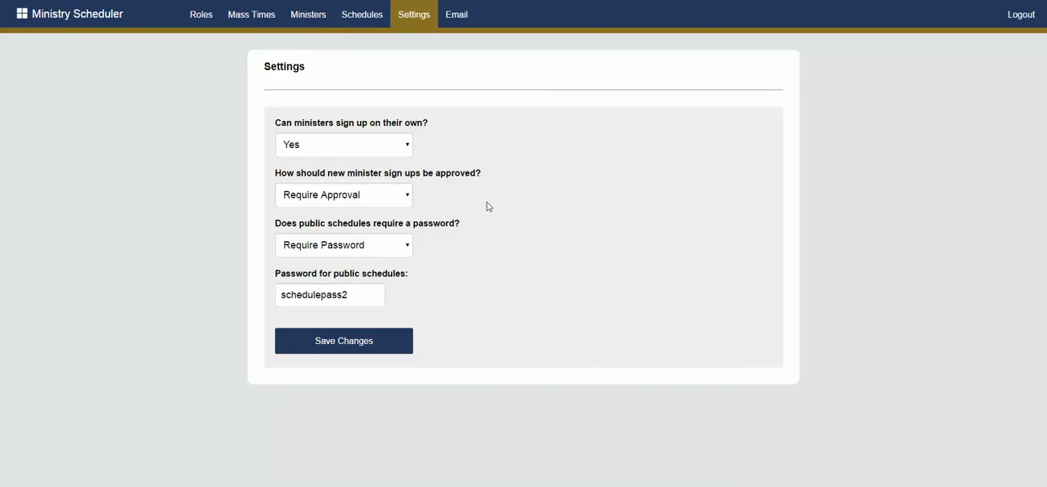
{"action": "left_click", "coordinate": [369, 250]}
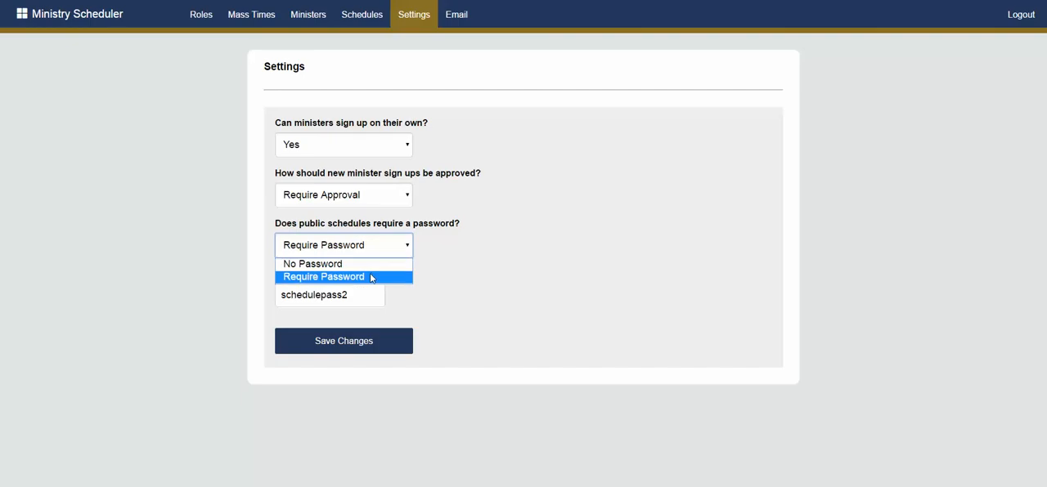
{"action": "left_click", "coordinate": [370, 278]}
{"action": "left_click", "coordinate": [373, 296]}
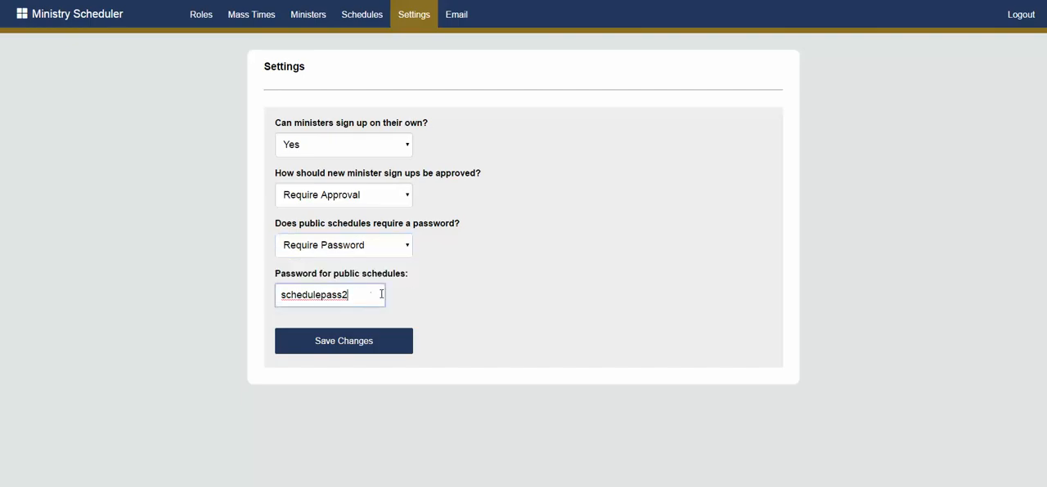
{"action": "left_click", "coordinate": [538, 269]}
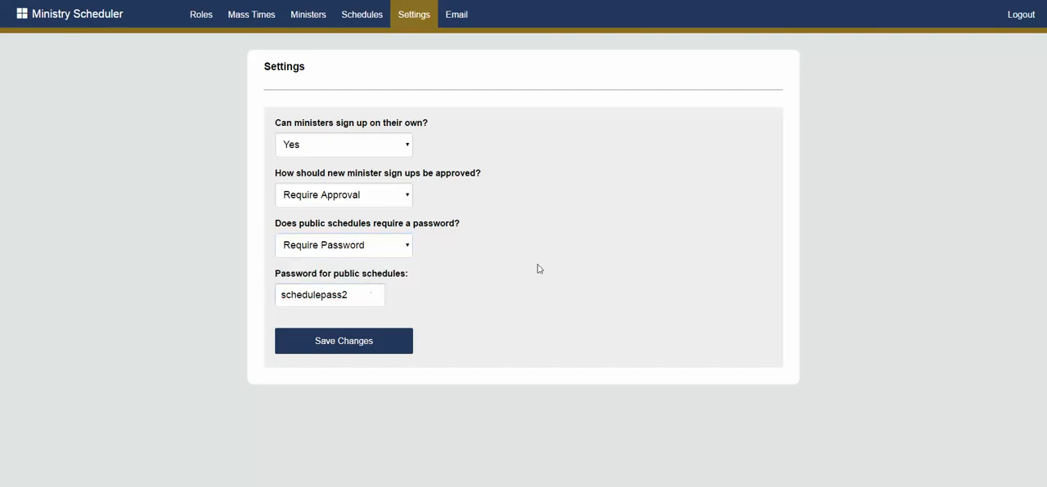
Open the email page and choose Lector from the Sunday - 7:00am Mass as the recipients
{"action": "left_click", "coordinate": [462, 25]}
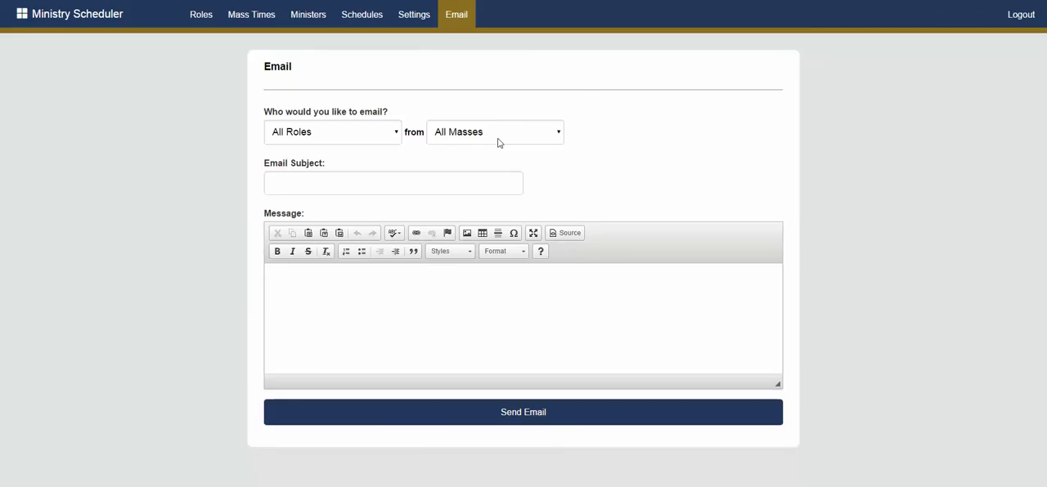
{"action": "left_click", "coordinate": [365, 134]}
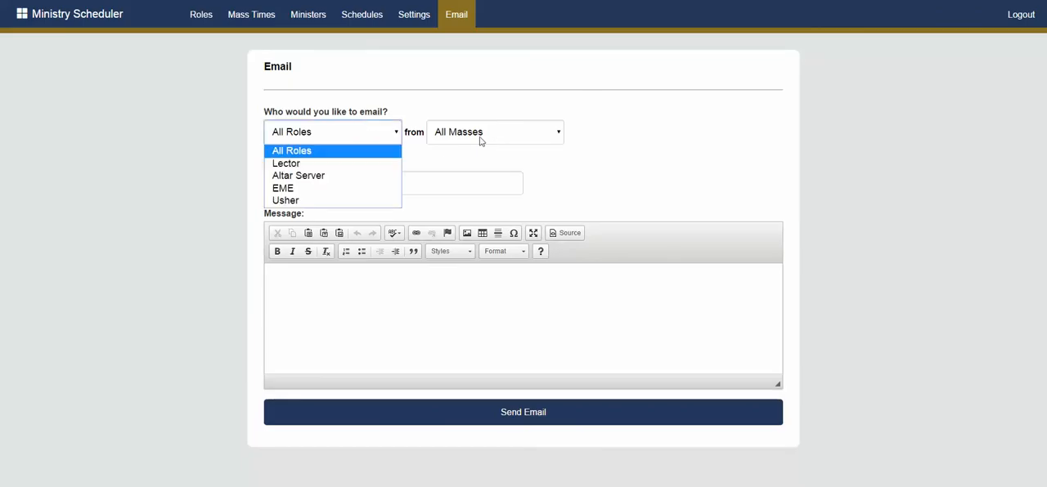
{"action": "left_click", "coordinate": [483, 138]}
{"action": "left_click", "coordinate": [379, 136]}
{"action": "left_click", "coordinate": [346, 166]}
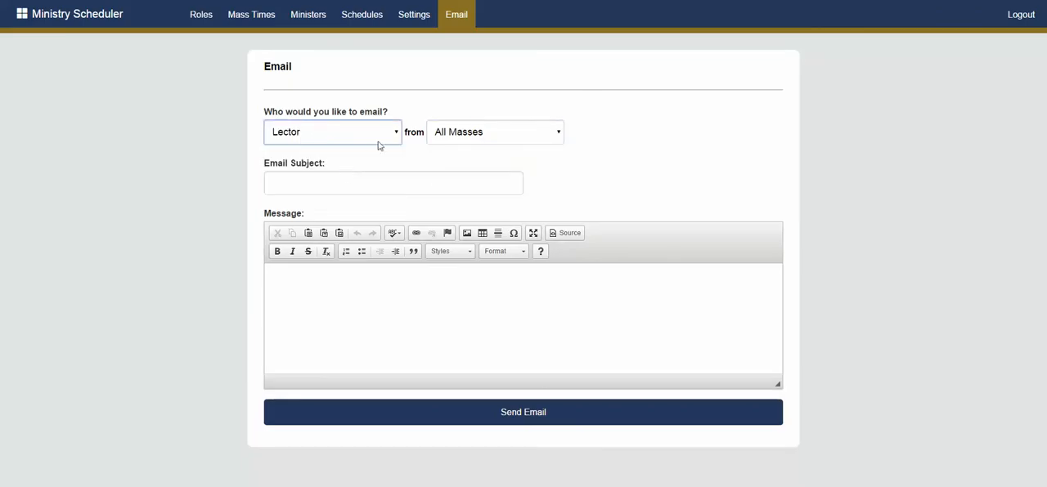
{"action": "left_click", "coordinate": [467, 139]}
{"action": "left_click", "coordinate": [462, 165]}
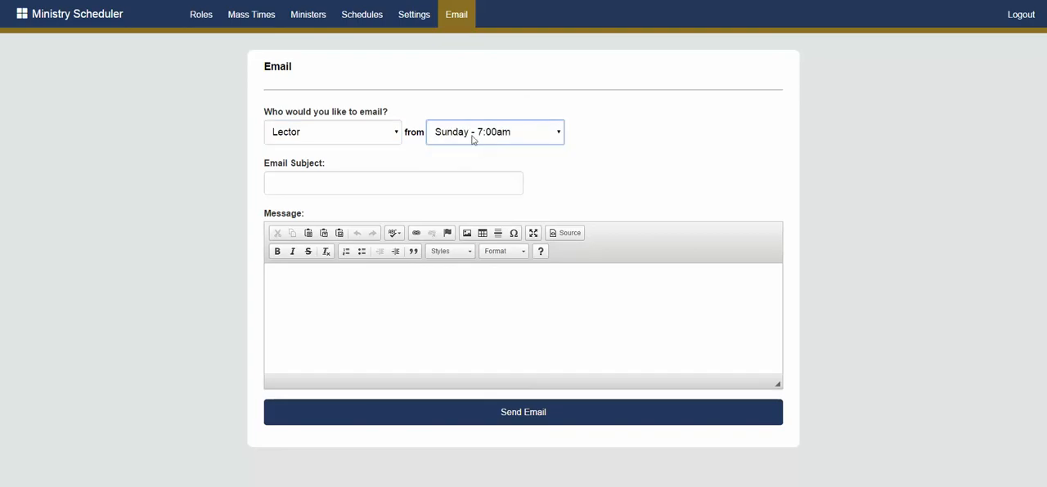
Switch the recipients' Mass to All Masses, keep the Lector role, and examine the subject and message fields
{"action": "left_click", "coordinate": [473, 138]}
{"action": "left_click", "coordinate": [473, 149]}
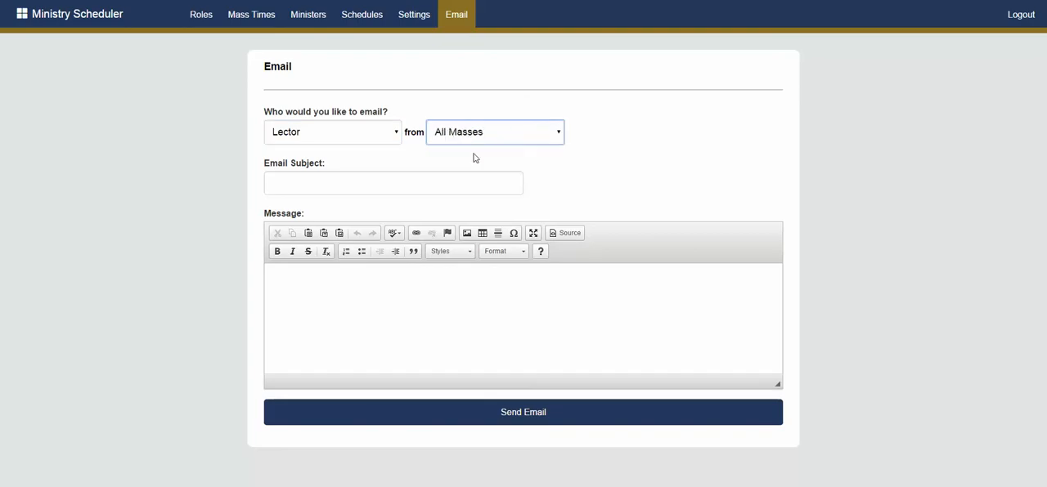
{"action": "left_click", "coordinate": [358, 138]}
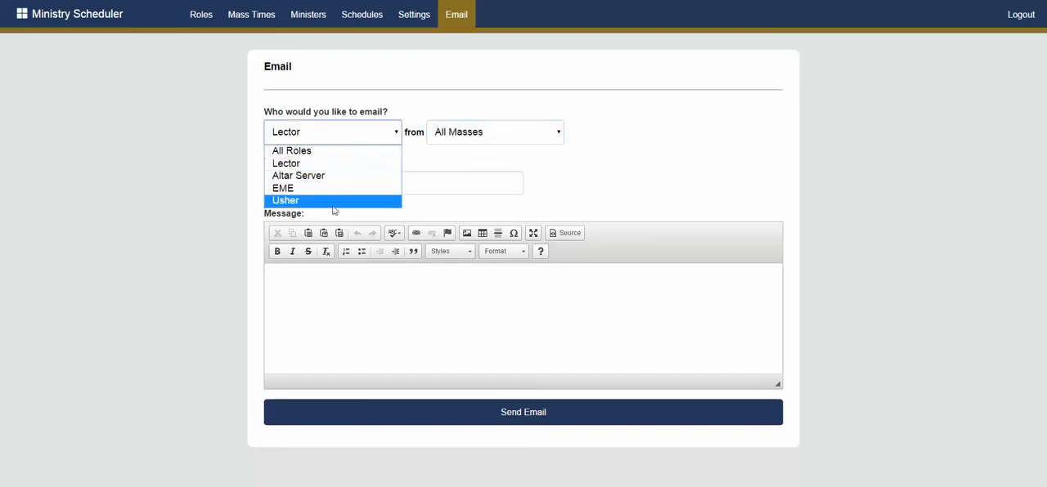
{"action": "left_click", "coordinate": [463, 139]}
{"action": "left_click", "coordinate": [459, 122]}
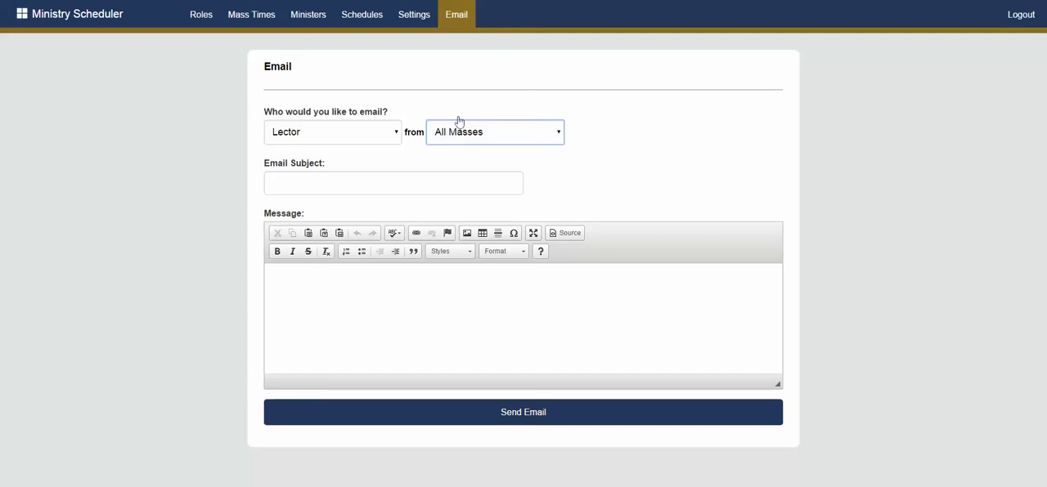
{"action": "left_click", "coordinate": [365, 180]}
{"action": "left_click", "coordinate": [340, 282]}
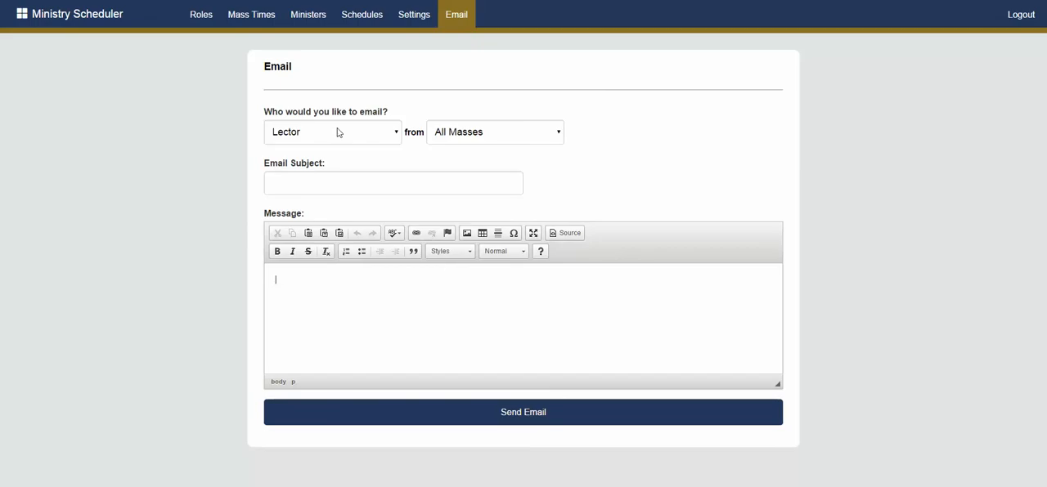
Look through the ministers list and open the roles page to review the current roles
{"action": "left_click", "coordinate": [315, 27]}
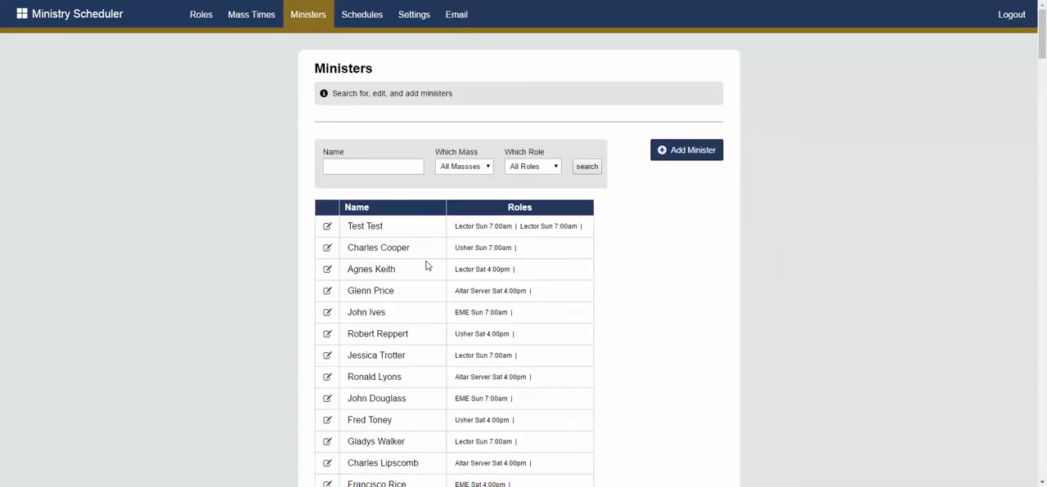
{"action": "scroll", "coordinate": [426, 265], "scroll_direction": "down", "scroll_amount": 2}
{"action": "scroll", "coordinate": [426, 266], "scroll_direction": "up", "scroll_amount": 2}
{"action": "left_click", "coordinate": [201, 24]}
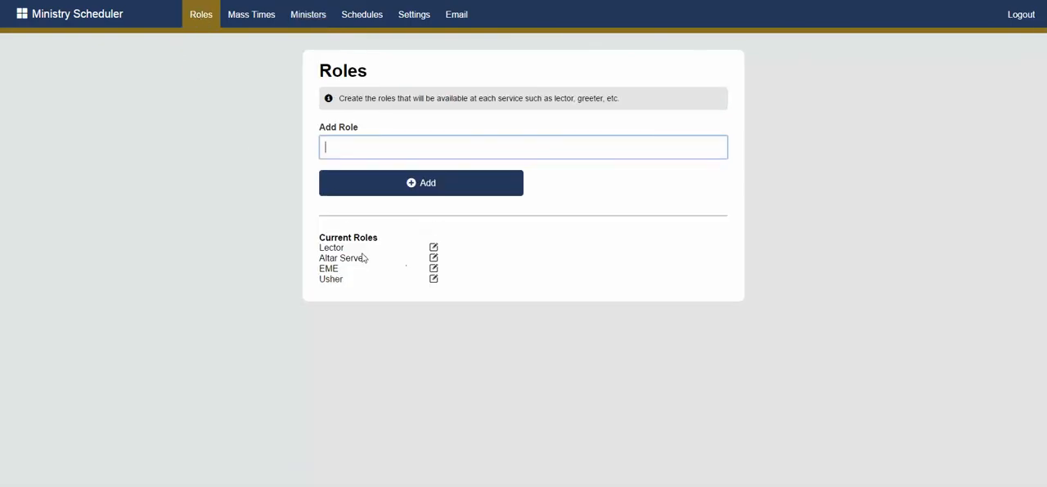
Open the Saturday - 4:00pm Mass settings and review the number of ministers assigned per role
{"action": "left_click", "coordinate": [236, 22]}
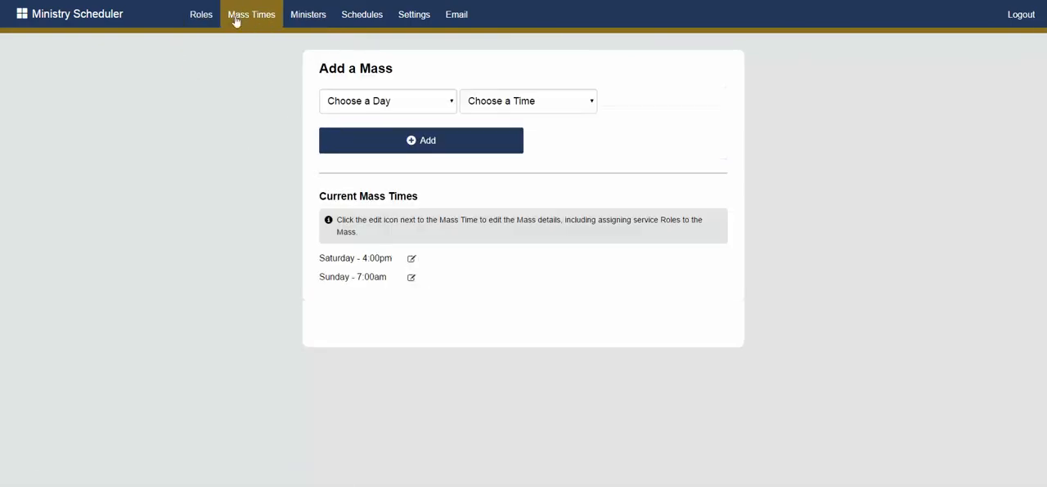
{"action": "left_click", "coordinate": [412, 260]}
{"action": "scroll", "coordinate": [413, 301], "scroll_direction": "down", "scroll_amount": 3}
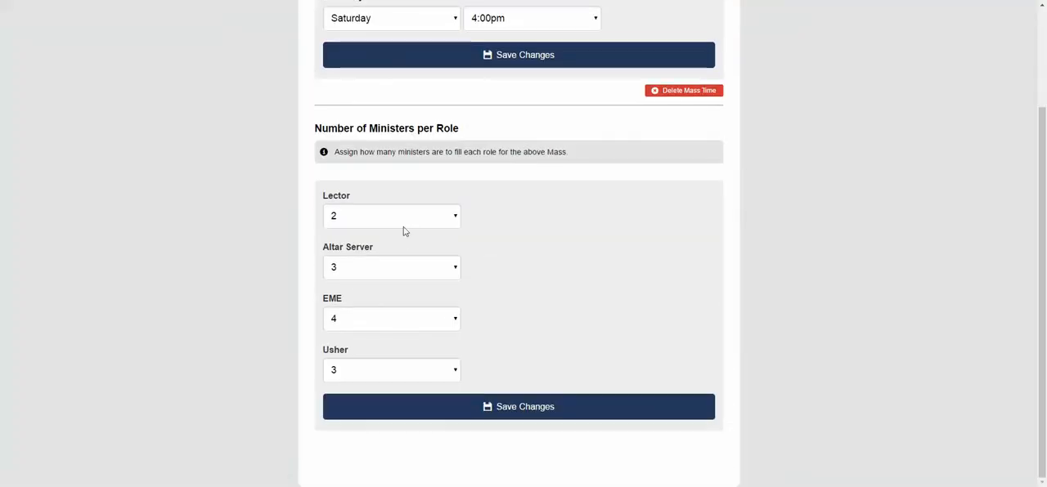
{"action": "scroll", "coordinate": [401, 239], "scroll_direction": "up", "scroll_amount": 2}
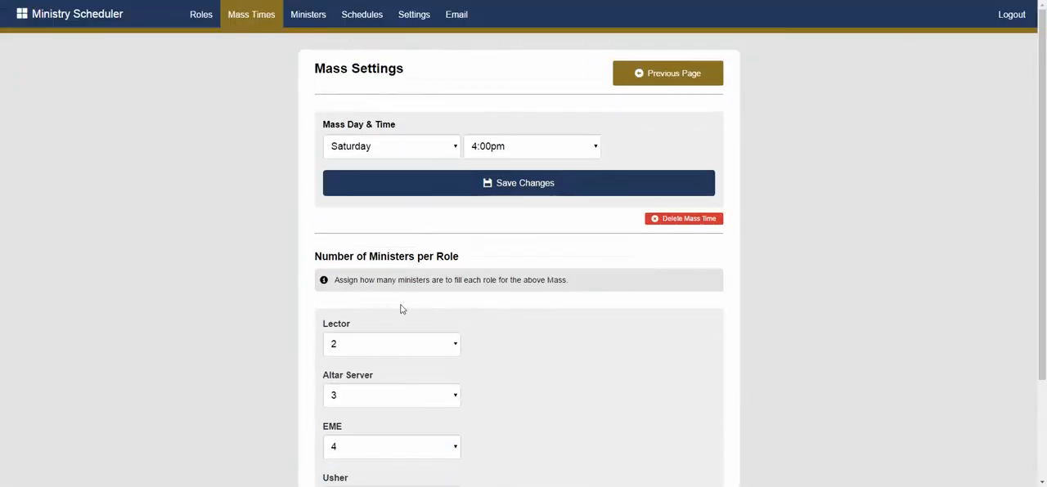
Open the record of the third minister in the ministers list and review the contact details and roles
{"action": "left_click", "coordinate": [309, 22]}
{"action": "left_click", "coordinate": [327, 269]}
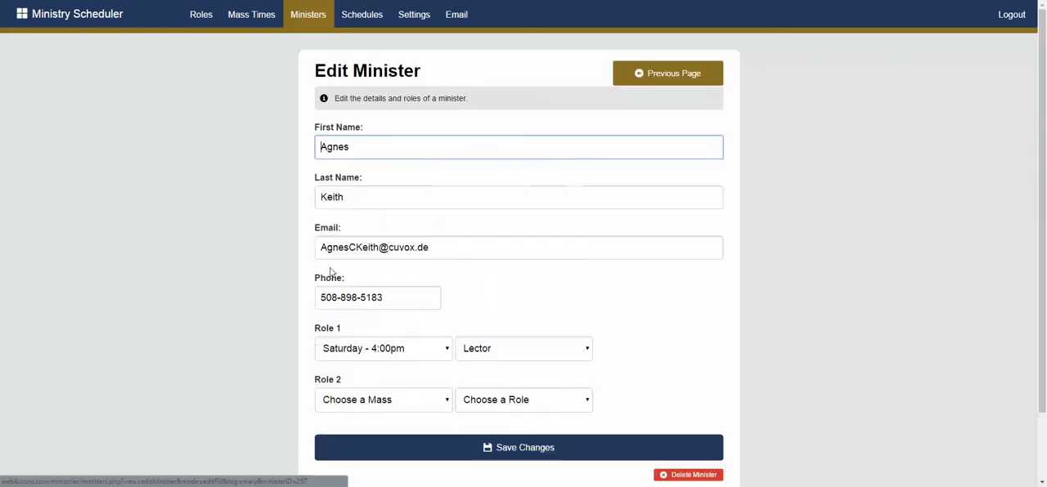
{"action": "scroll", "coordinate": [453, 306], "scroll_direction": "down", "scroll_amount": 1}
{"action": "scroll", "coordinate": [559, 200], "scroll_direction": "up", "scroll_amount": 1}
Review the 06/01/16 - 06/30/16 schedule and open the change options for the first EME on Saturday 06/04 at 4:00pm
{"action": "left_click", "coordinate": [362, 19]}
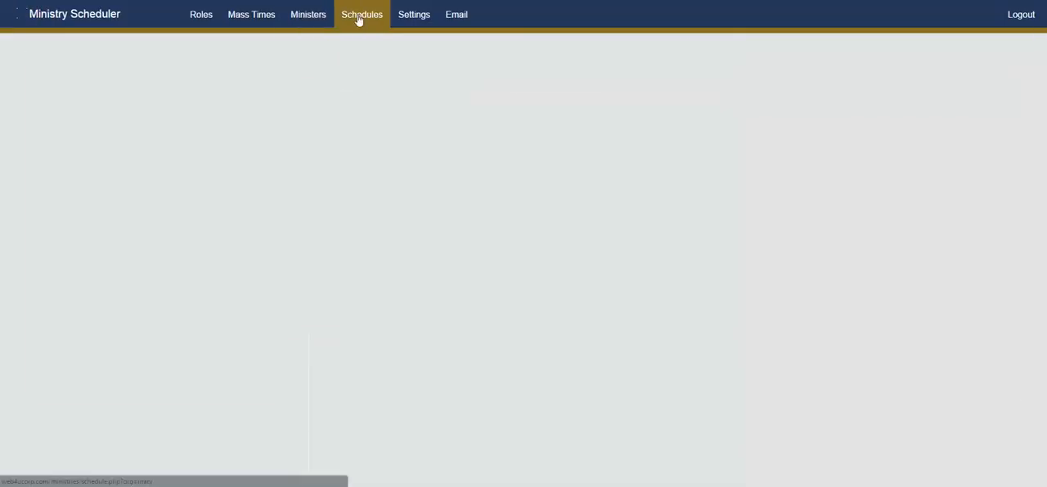
{"action": "left_click", "coordinate": [156, 158]}
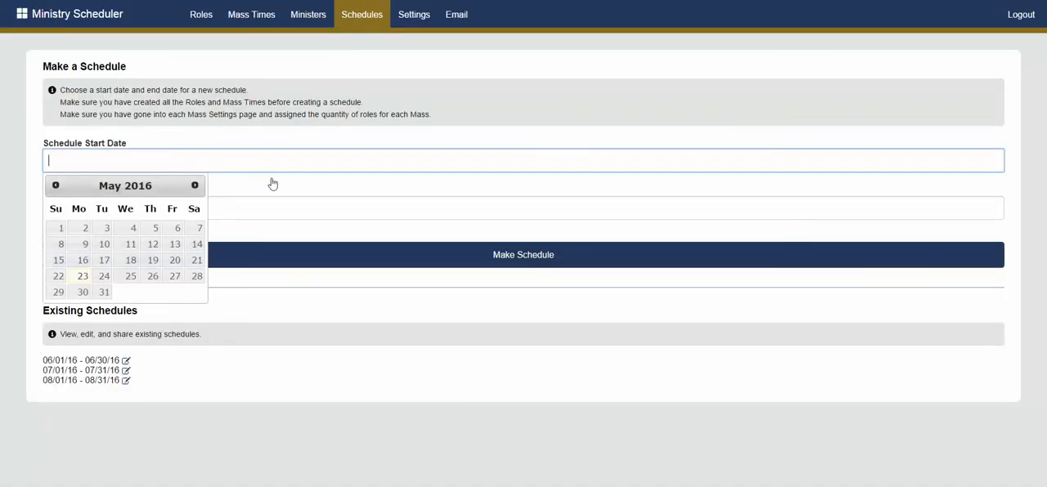
{"action": "left_click", "coordinate": [127, 362]}
{"action": "scroll", "coordinate": [369, 276], "scroll_direction": "down", "scroll_amount": 1}
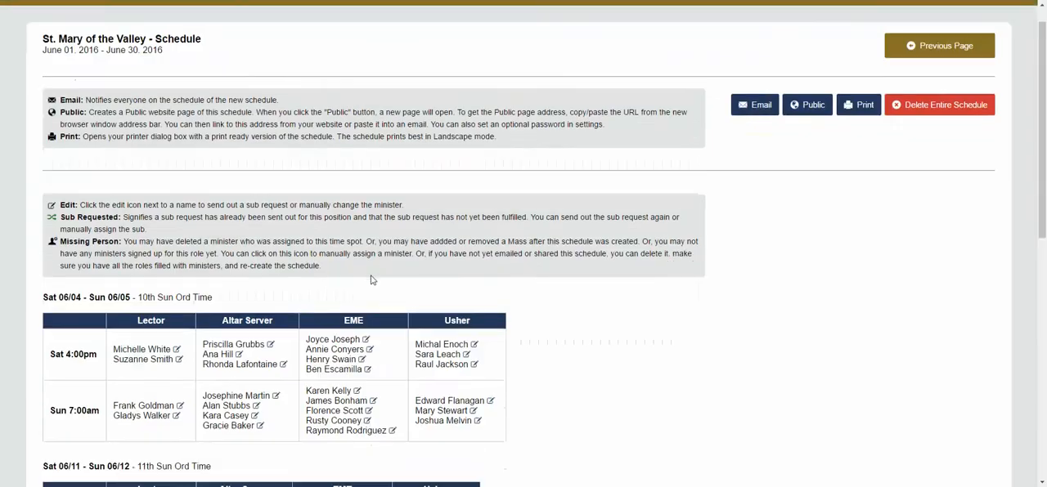
{"action": "scroll", "coordinate": [371, 281], "scroll_direction": "up", "scroll_amount": 1}
{"action": "scroll", "coordinate": [370, 283], "scroll_direction": "down", "scroll_amount": 2}
{"action": "scroll", "coordinate": [370, 288], "scroll_direction": "up", "scroll_amount": 1}
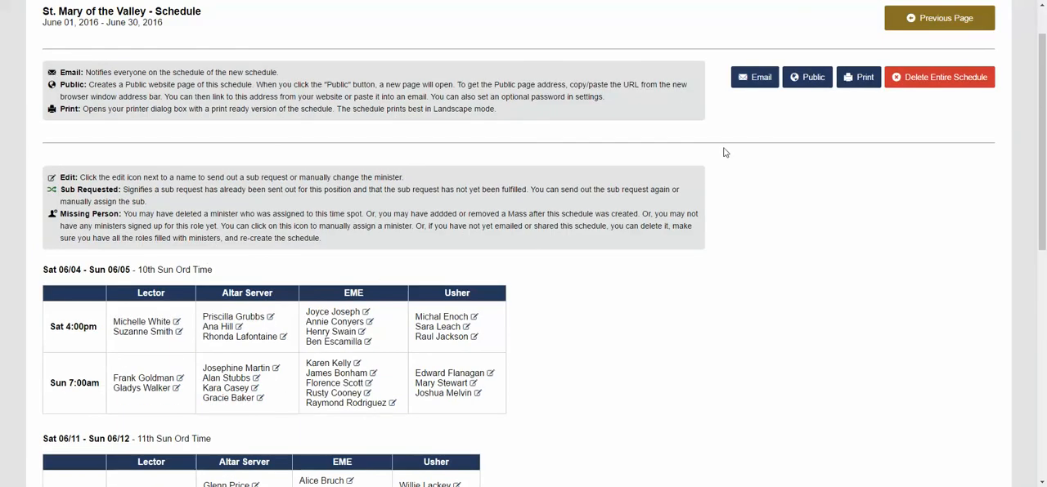
{"action": "left_click", "coordinate": [366, 313]}
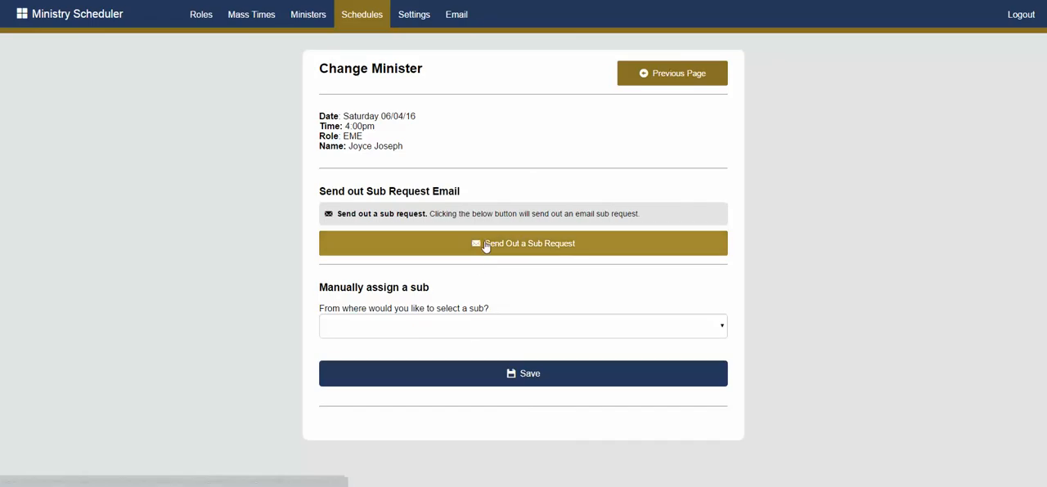
Return to the schedules, reopen the 06/01/16 - 06/30/16 schedule and look through its weekly minister assignments
{"action": "left_click", "coordinate": [364, 16]}
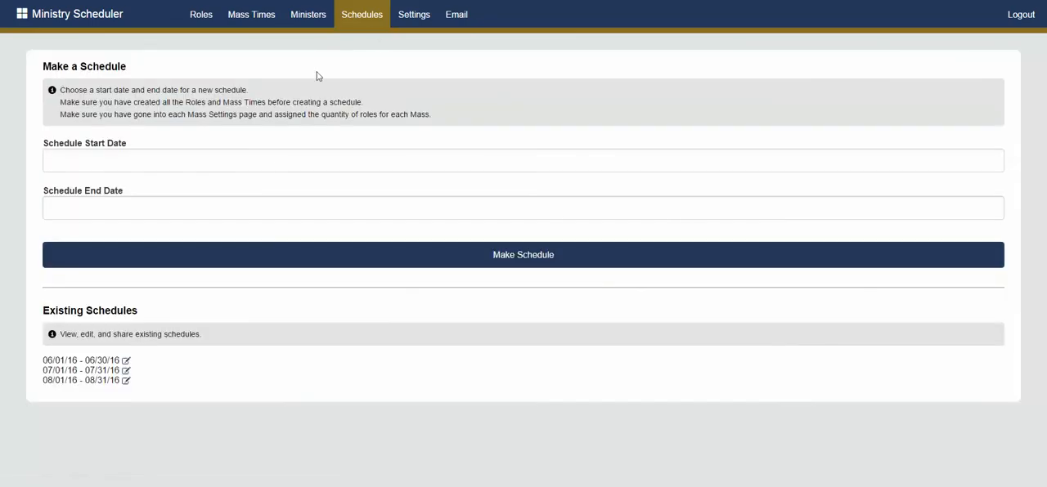
{"action": "left_click", "coordinate": [126, 360]}
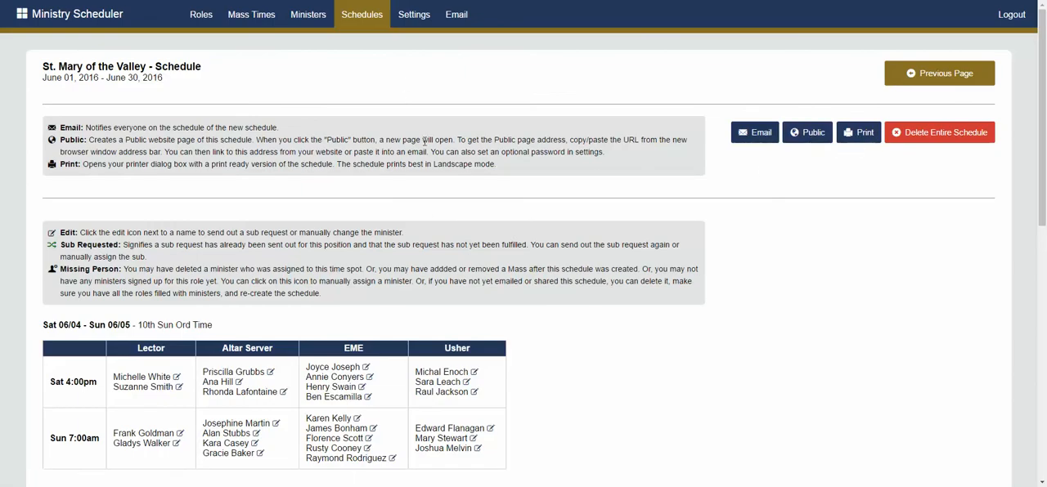
{"action": "scroll", "coordinate": [420, 138], "scroll_direction": "down", "scroll_amount": 3}
{"action": "scroll", "coordinate": [559, 203], "scroll_direction": "up", "scroll_amount": 2}
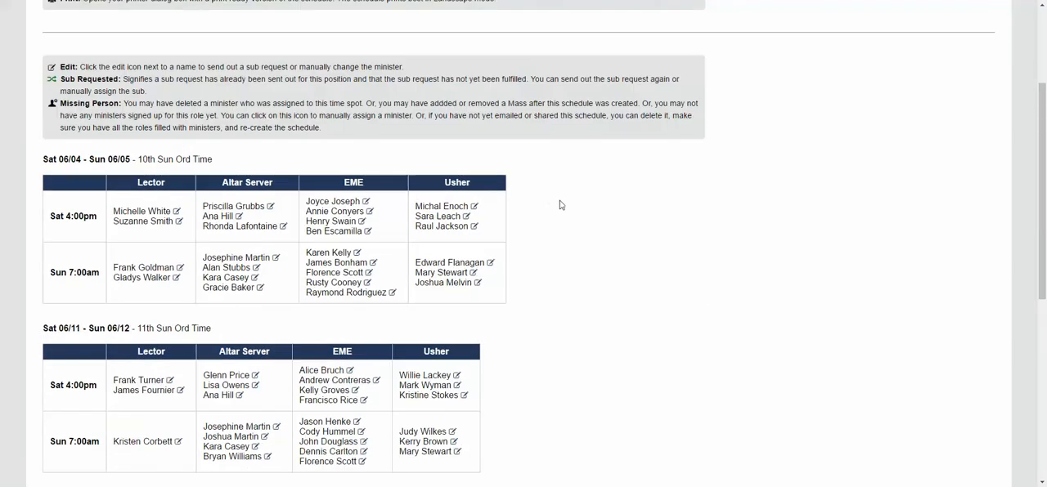
{"action": "scroll", "coordinate": [254, 245], "scroll_direction": "down", "scroll_amount": 5}
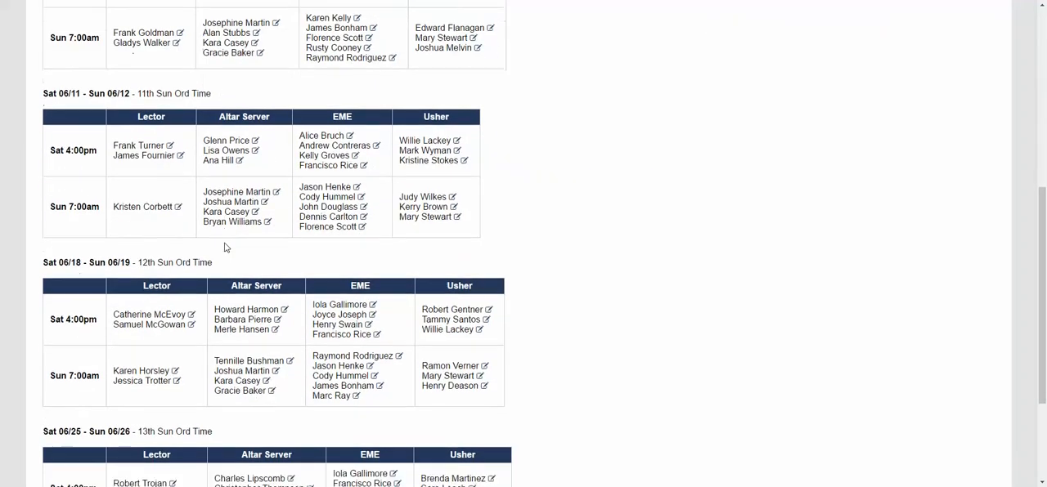
Review the first weeks of the June 2016 schedule and the explanations of its email, public, print and edit options
{"action": "scroll", "coordinate": [225, 245], "scroll_direction": "up", "scroll_amount": 4}
{"action": "scroll", "coordinate": [238, 254], "scroll_direction": "up", "scroll_amount": 1}
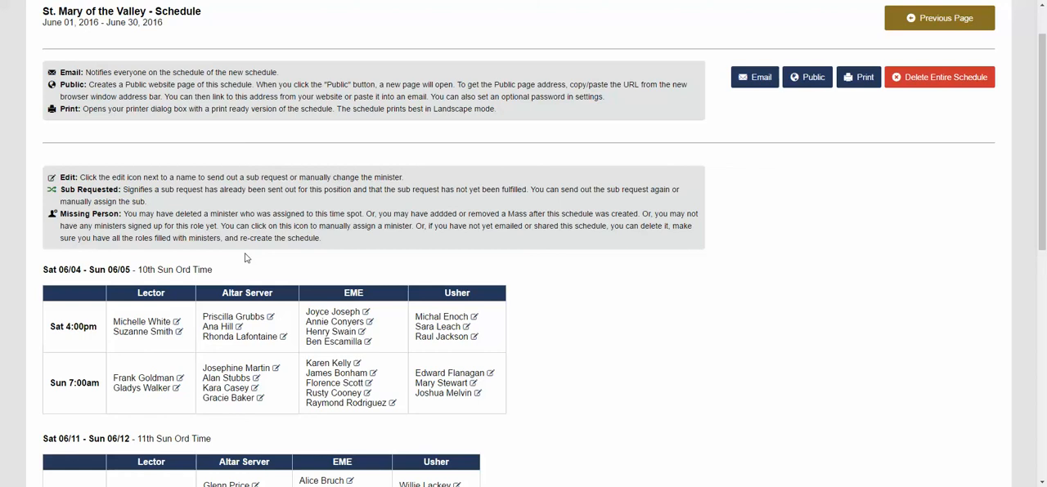
{"action": "scroll", "coordinate": [267, 272], "scroll_direction": "down", "scroll_amount": 1}
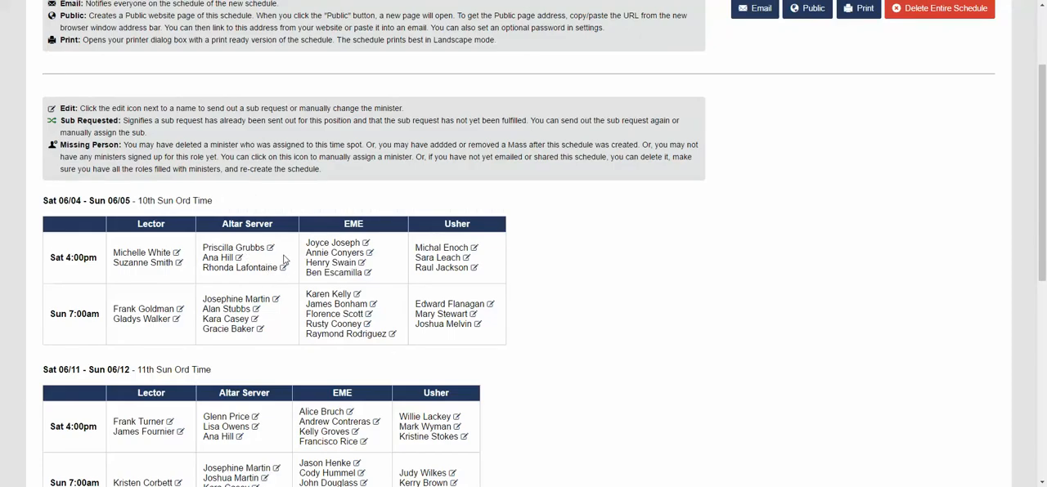
{"action": "scroll", "coordinate": [273, 239], "scroll_direction": "up", "scroll_amount": 1}
{"action": "scroll", "coordinate": [273, 231], "scroll_direction": "up", "scroll_amount": 1}
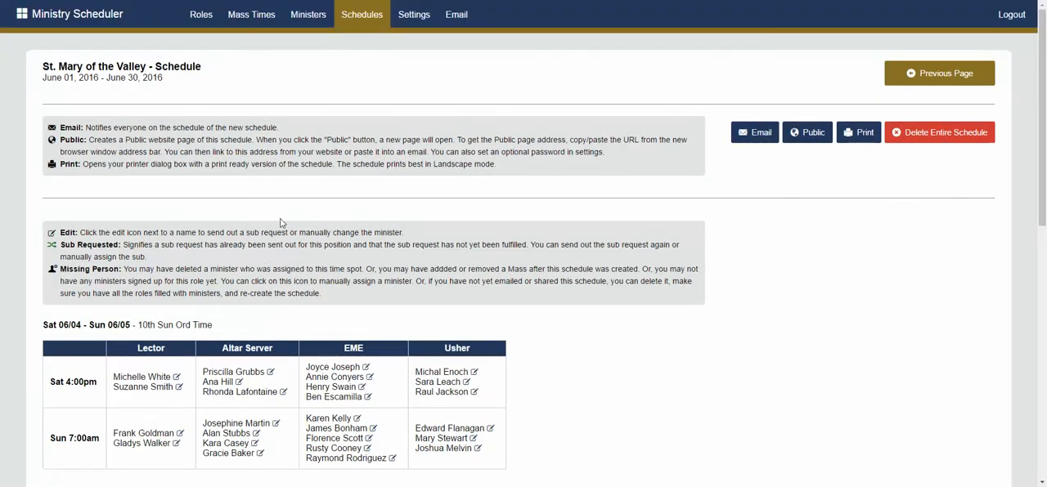
View the Settings and Email pages, ending on the St. Mary of the Valley start page
{"action": "left_click", "coordinate": [413, 15]}
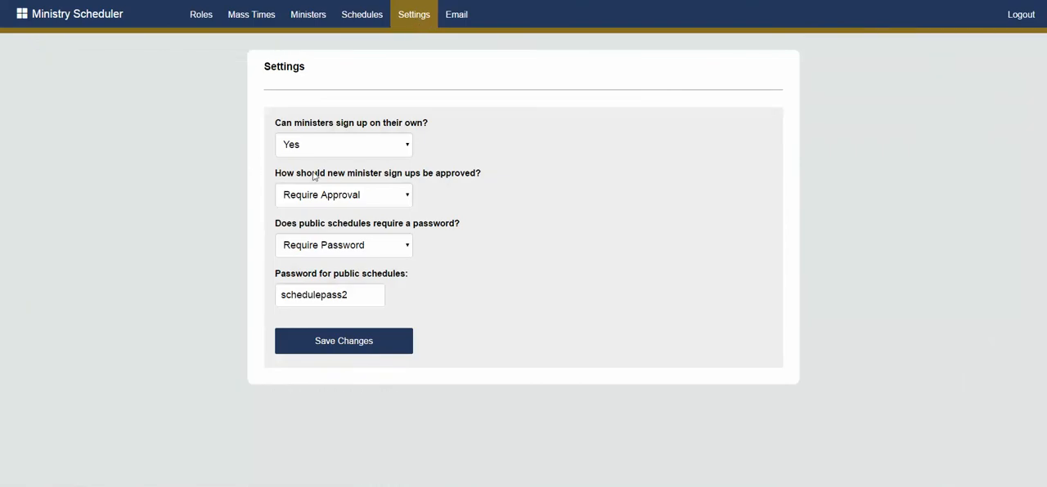
{"action": "left_click", "coordinate": [452, 21]}
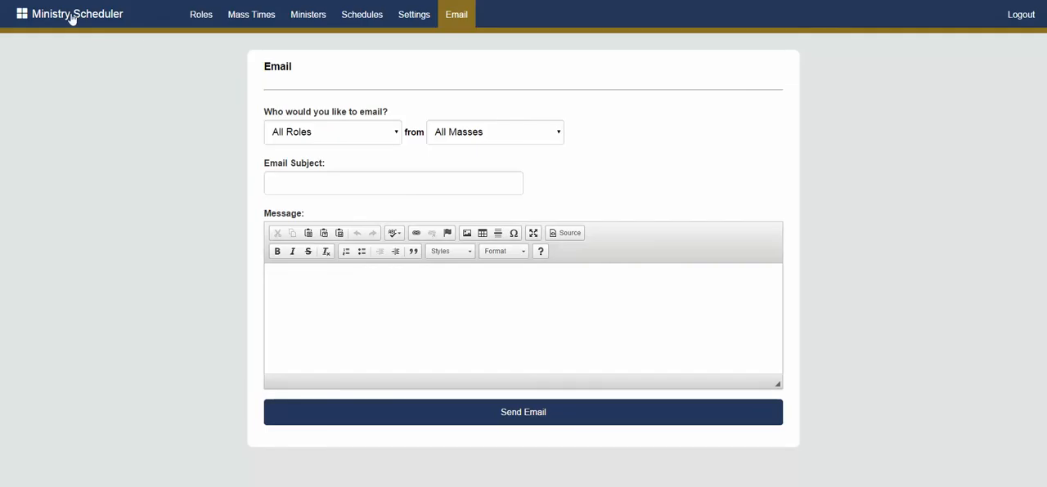
{"action": "left_click", "coordinate": [24, 16]}
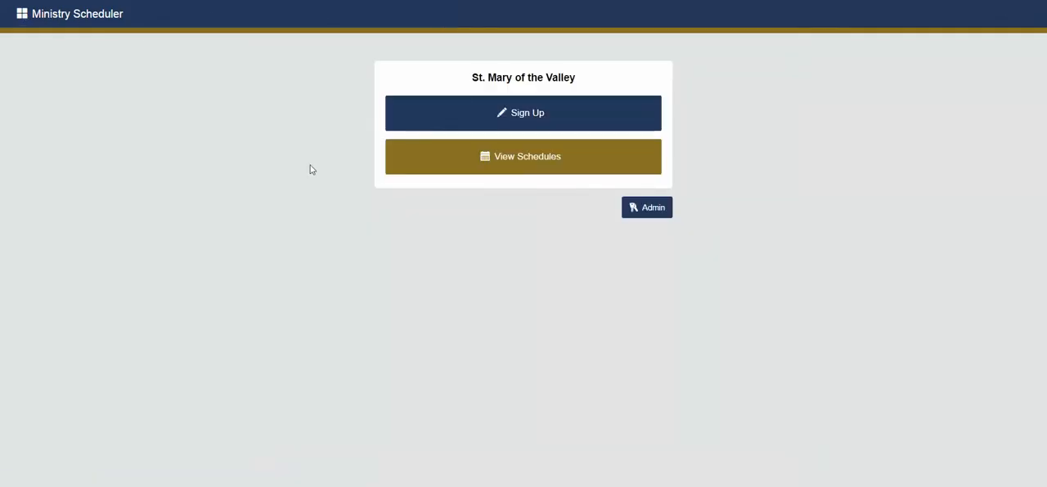